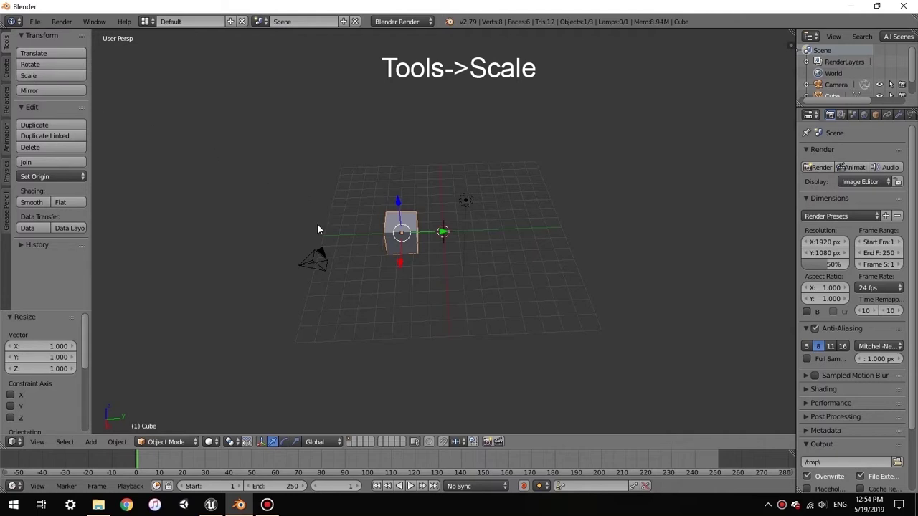
Scale the cube into a flat slab, 95.83 in X and 48.52 in Y, and move it about -48.85 along Y
left_click_drag(68, 347, 208, 346)
left_click_drag(53, 347, 140, 358)
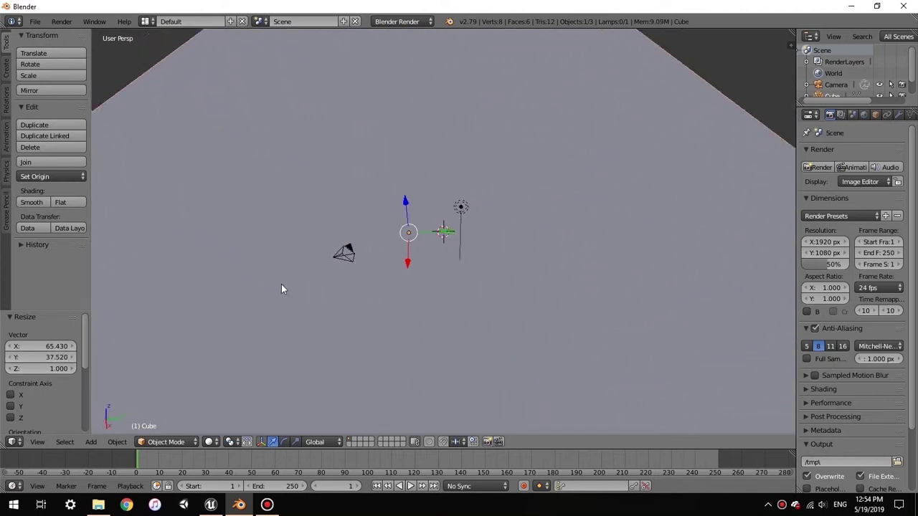
key("KP_Decimal")
scroll(537, 288, "up", 6)
left_click_drag(33, 346, 4, 337)
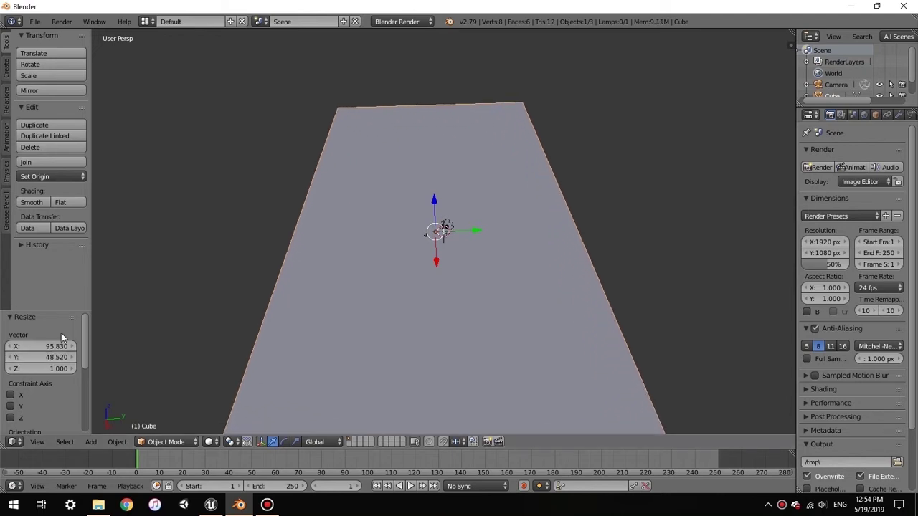
left_click_drag(462, 232, 333, 248)
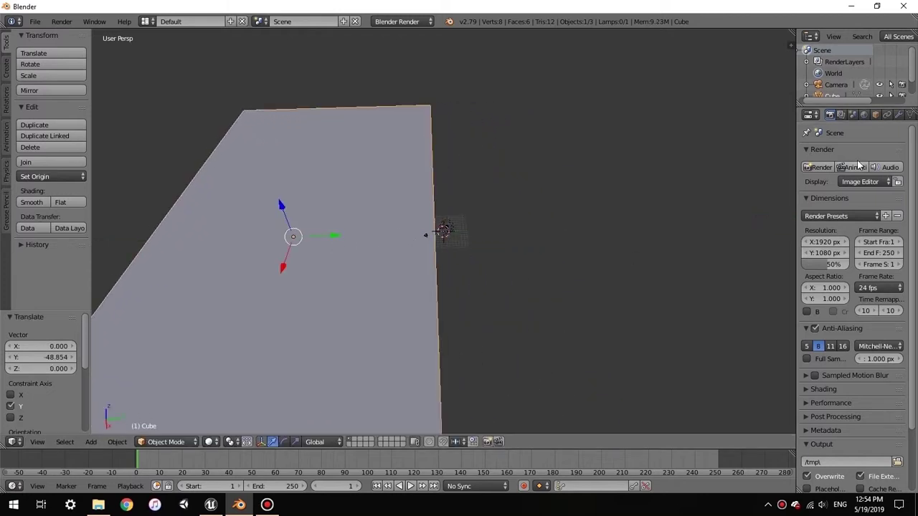
Add a Mirror modifier to the slab and set it to mirror across the Y axis instead of X
left_click(898, 115)
left_click(875, 153)
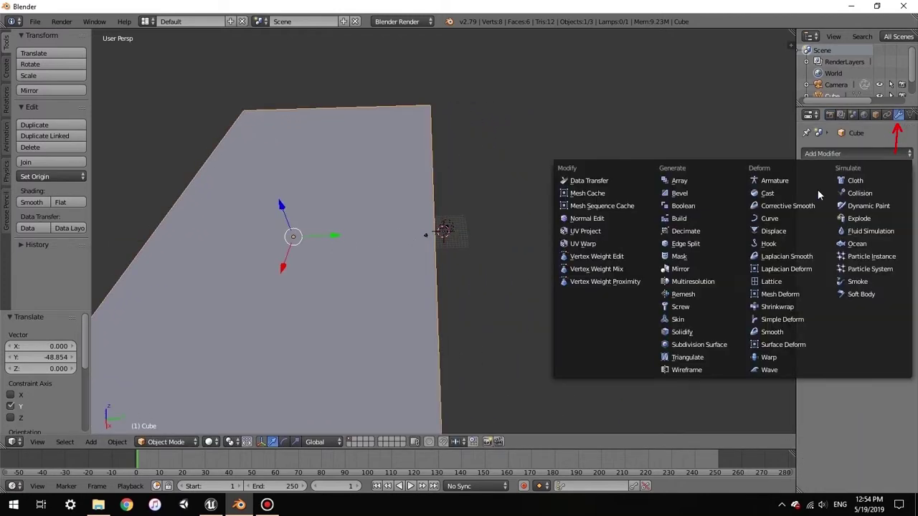
left_click(680, 269)
left_click(809, 217)
left_click(809, 229)
Move the slab object about 50.9 along Y, and in Edit Mode offset its mesh about -102.69 along Y
left_click_drag(339, 239, 459, 244)
key("Tab")
middle_click_drag(456, 241, 327, 265)
scroll(330, 264, "up", 2)
scroll(413, 252, "up", 2)
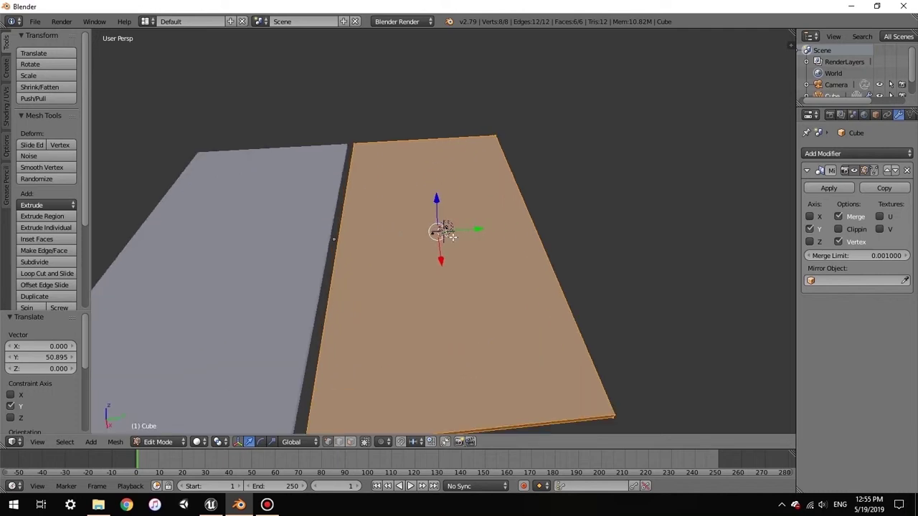
left_click_drag(478, 229, 268, 263)
scroll(344, 257, "down", 2)
scroll(352, 262, "up", 2)
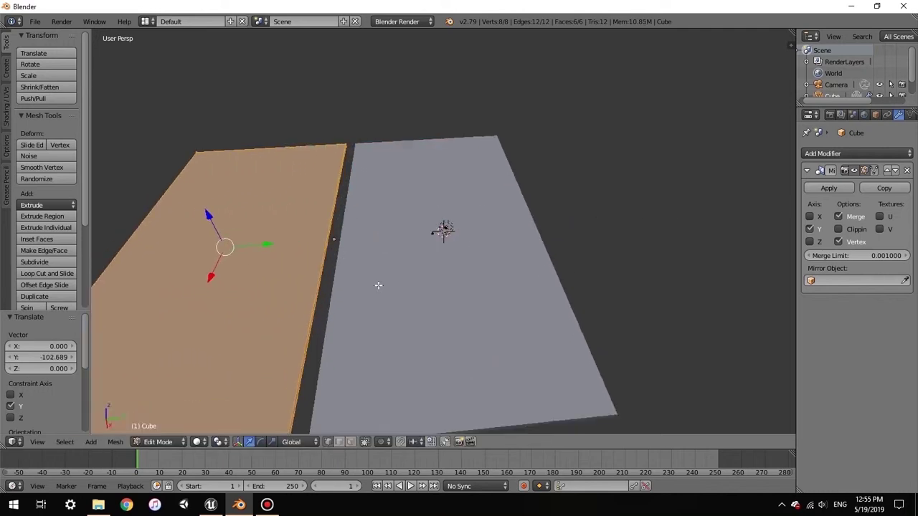
Narrow the gap between the mirrored slabs by moving the mesh about 1.24 along Y
middle_click_drag(383, 300, 521, 299, "shift")
scroll(529, 295, "up", 4)
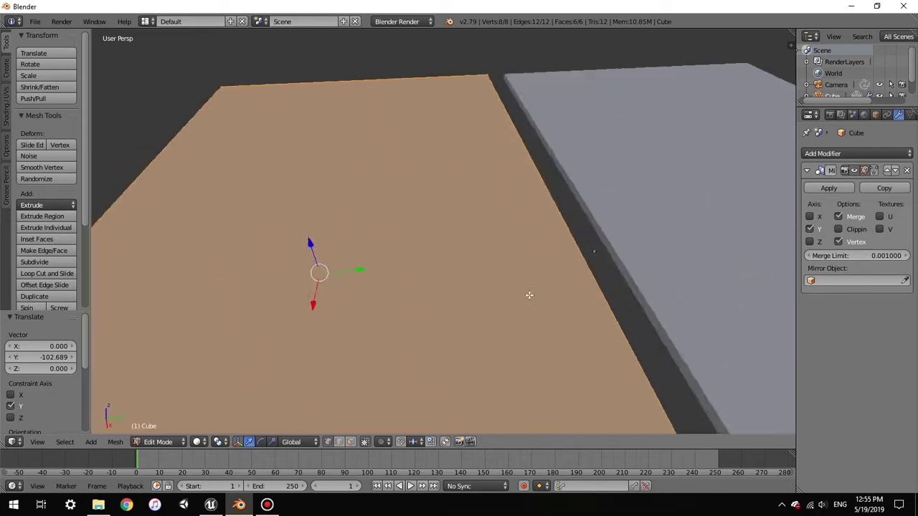
middle_click_drag(515, 267, 526, 225)
scroll(495, 248, "down", 4)
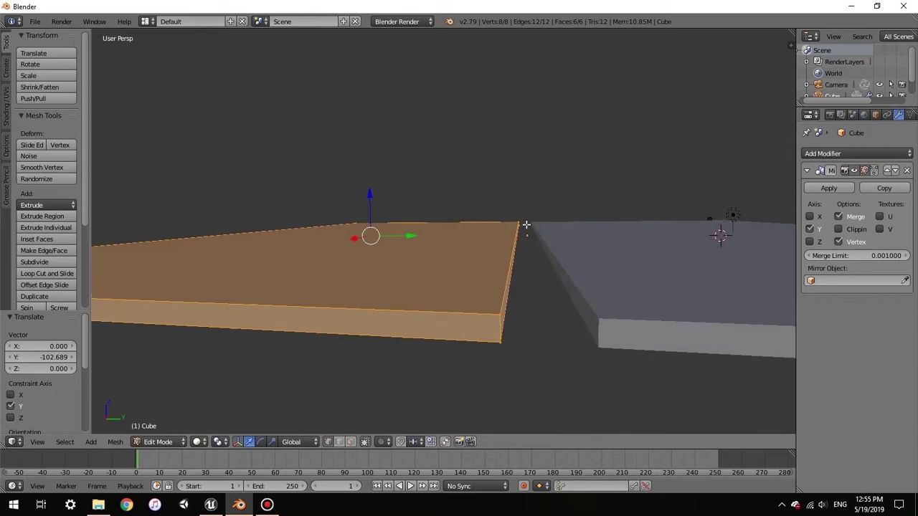
left_click_drag(413, 237, 414, 236)
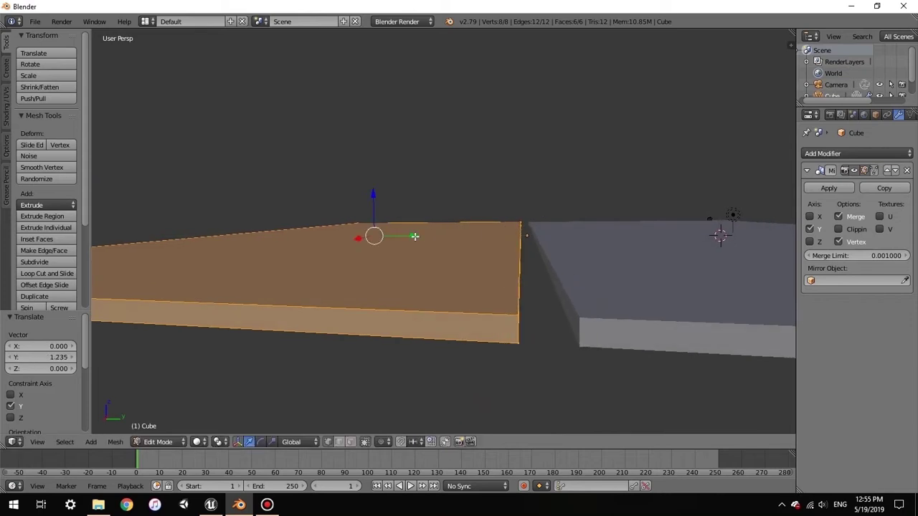
Subdivide the whole slab mesh three times with one cut each
middle_click_drag(497, 237, 297, 285)
left_click(43, 263)
left_click(44, 263)
left_click(43, 263)
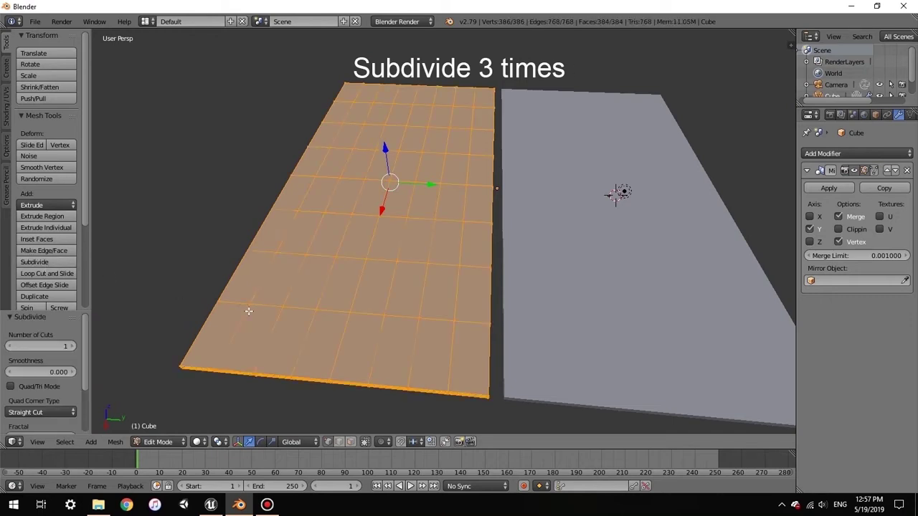
Knife a curved cut across the slab's upper surface, from its inner edge near the front to the far inner corner
key("k")
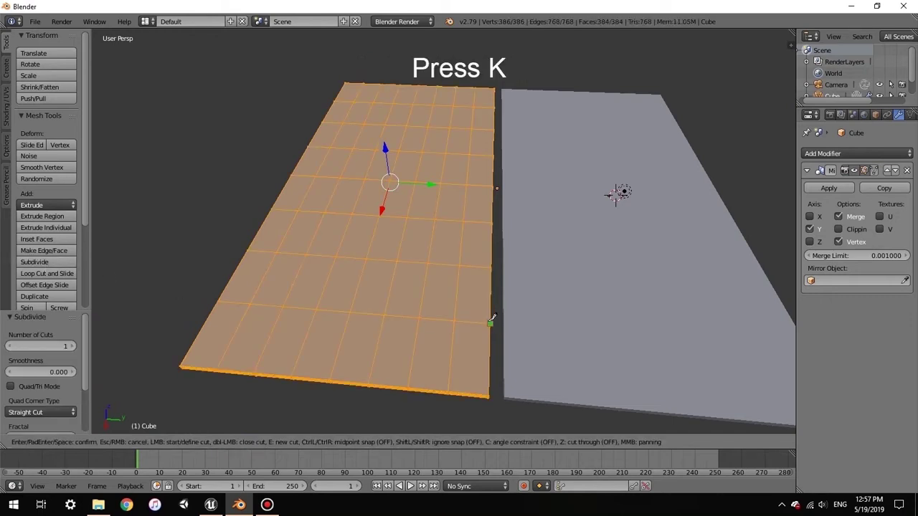
left_click(487, 319)
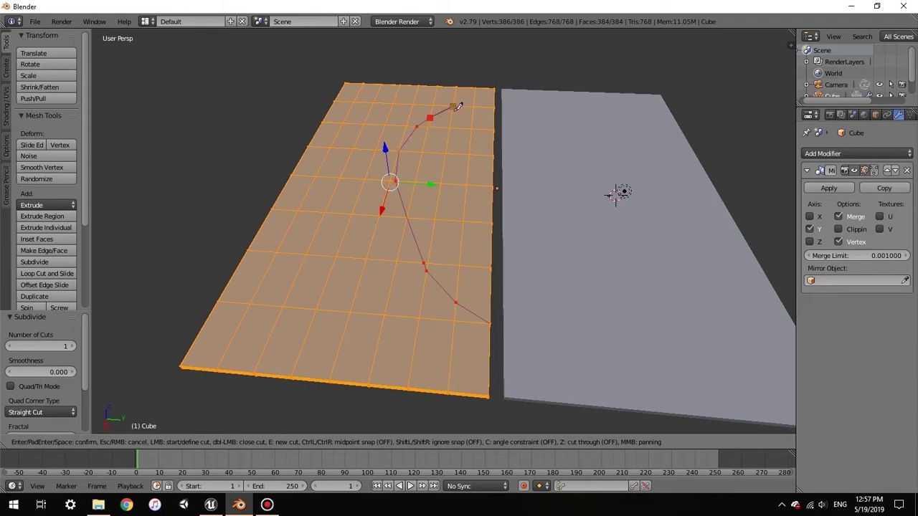
left_click(498, 87)
key("Return")
Clear the selection and select the chain of edges along the curved knife cut
middle_click_drag(477, 129, 440, 198)
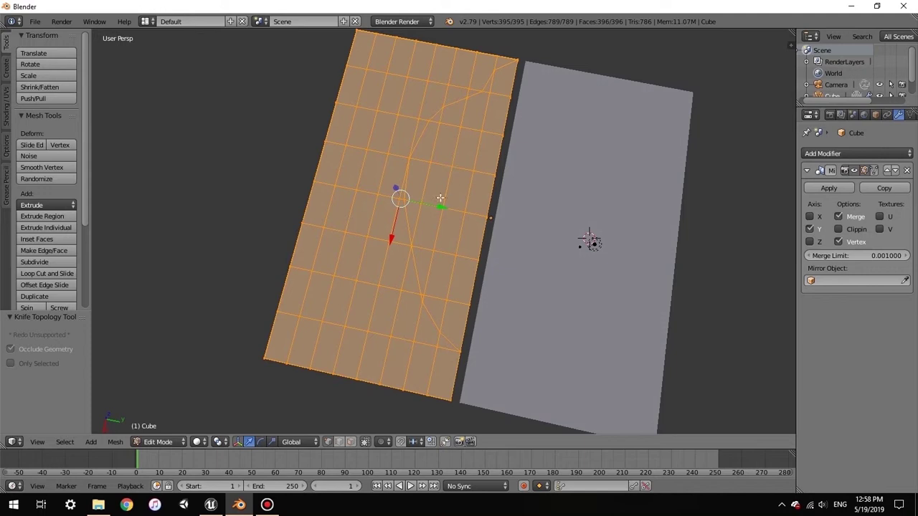
middle_click_drag(413, 246, 413, 254)
key("a")
right_click(414, 253, "alt+shift")
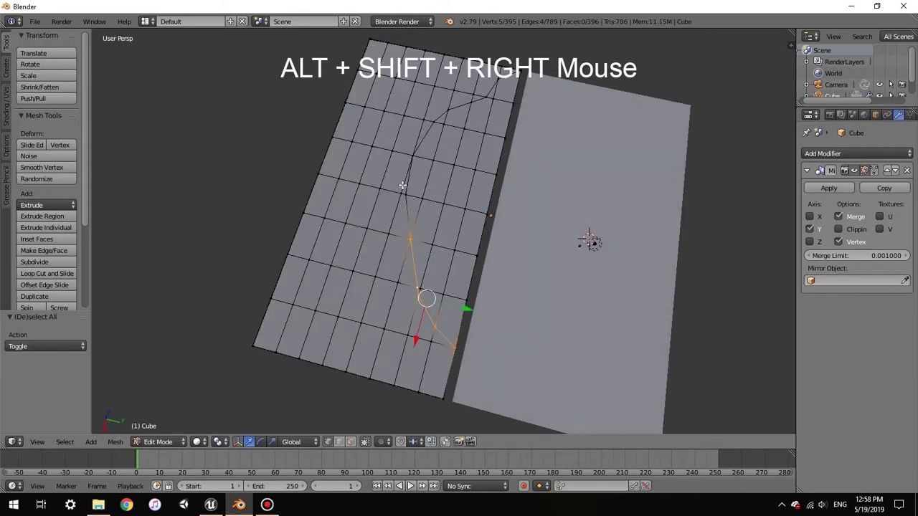
right_click(427, 139, "alt+shift")
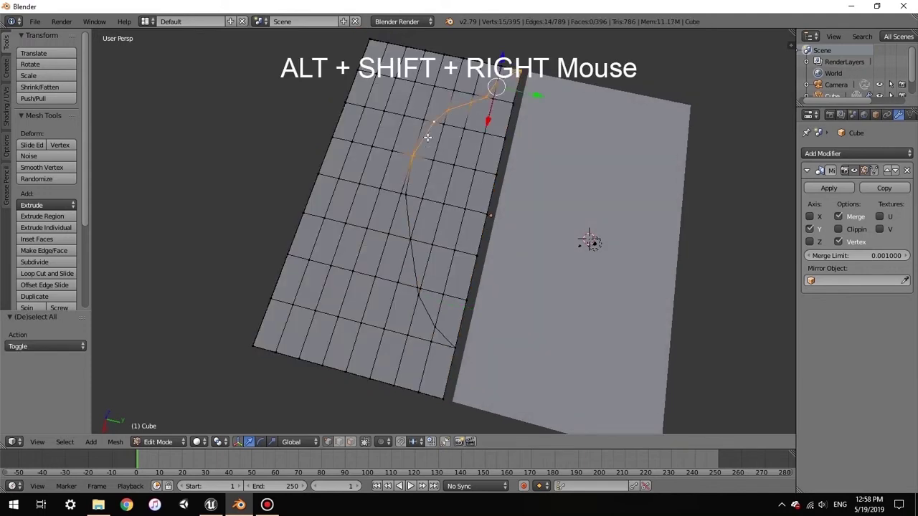
right_click(407, 216, "alt+shift")
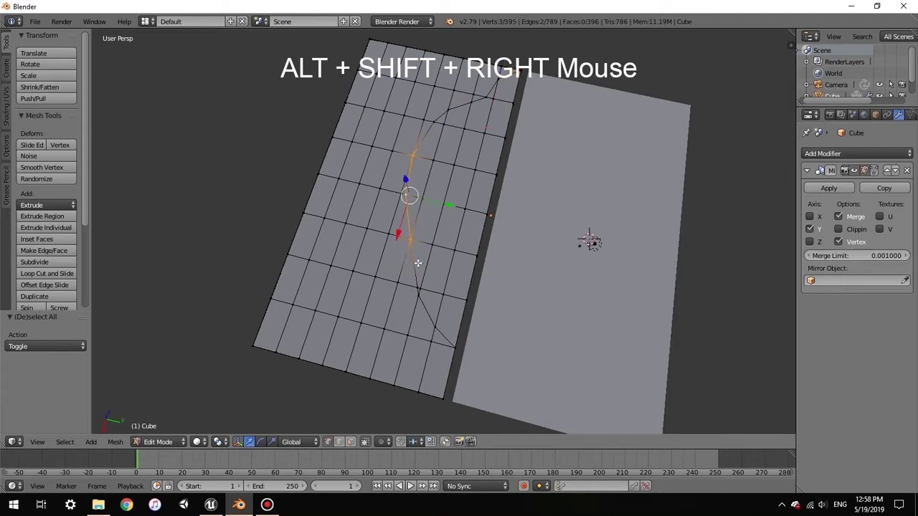
right_click(426, 302, "alt+shift")
right_click(416, 170, "alt+shift")
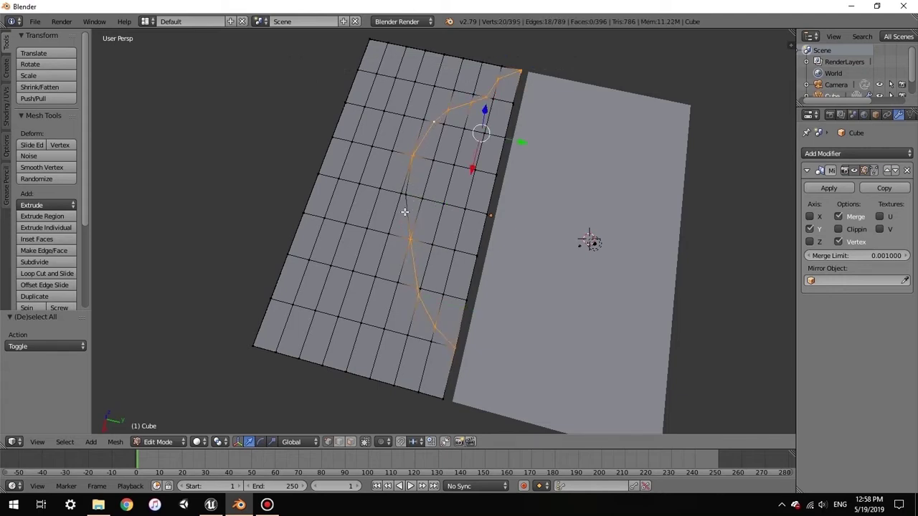
Bevel the selected curved edges into a path-like strip with an offset of about 0.059 and one segment
middle_click_drag(432, 210, 439, 199)
key("ctrl+b")
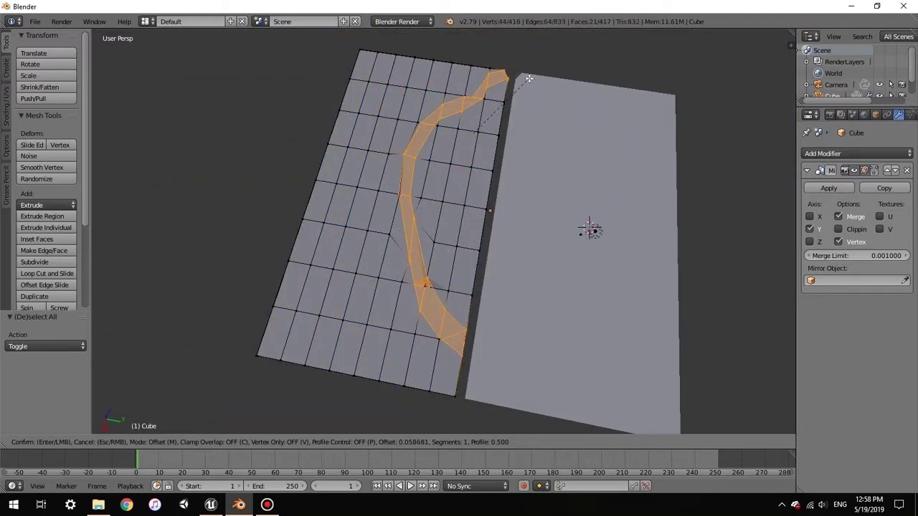
left_click(529, 79)
Delete the small triangular face at the distorted bend of the bevelled strip
middle_click_drag(505, 109, 524, 176)
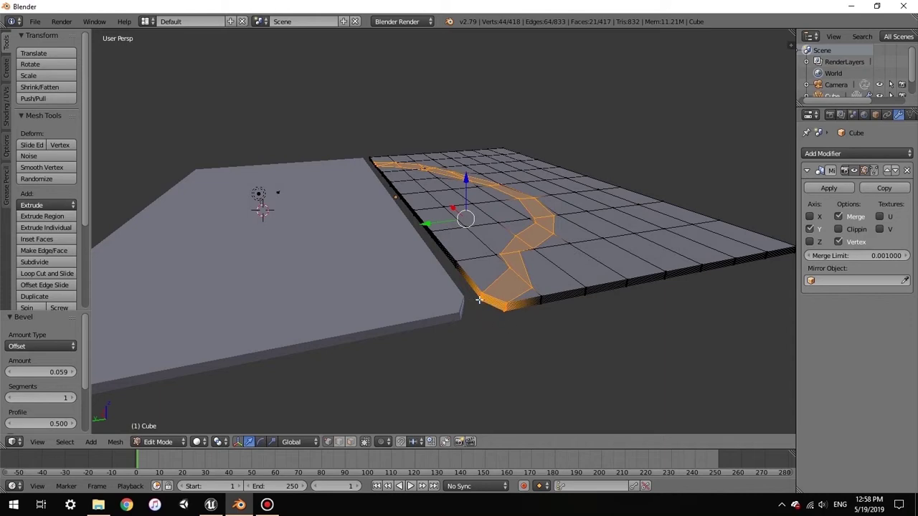
middle_click_drag(476, 277, 386, 251)
scroll(315, 176, "up", 5)
middle_click_drag(364, 134, 455, 193)
middle_click_drag(410, 222, 293, 299)
right_click(284, 314)
right_click(291, 256, "shift")
right_click(244, 314, "shift")
key("x")
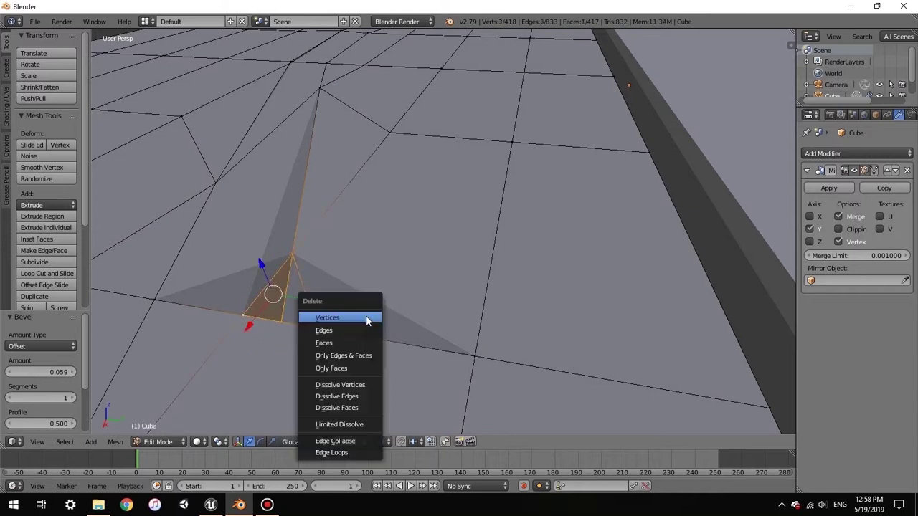
left_click(337, 344)
Fill the triangular hole at the strip's bend with a face across its three corner vertices, and deselect everything
middle_click_drag(331, 295, 373, 301)
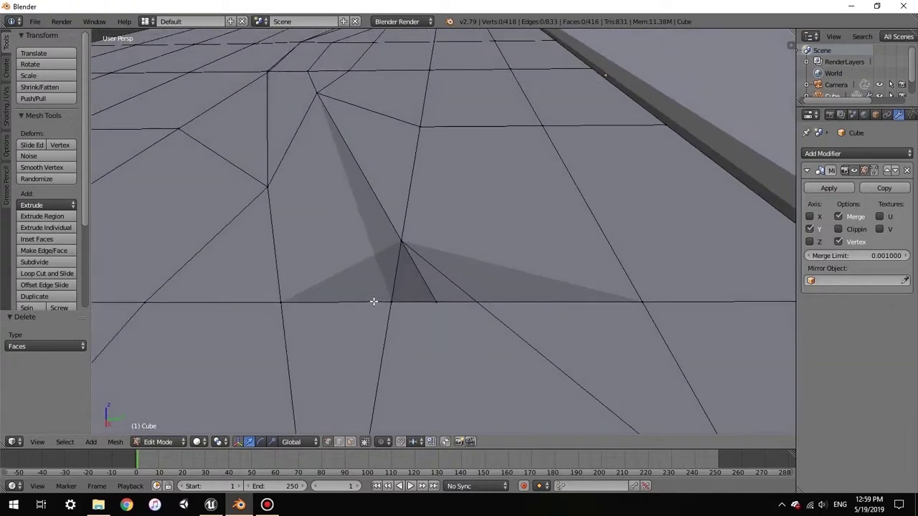
right_click(402, 242)
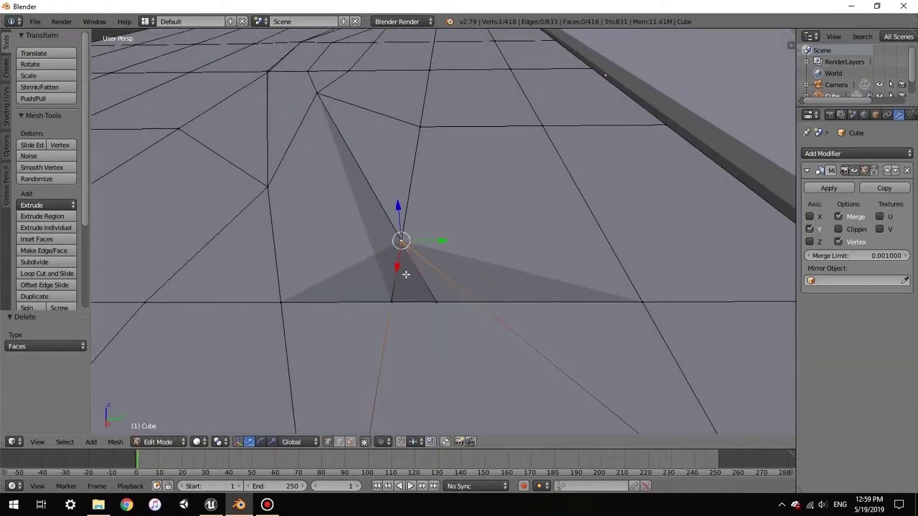
right_click(427, 297, "shift")
right_click(422, 302, "shift")
middle_click_drag(425, 284, 431, 425)
key("f")
key("a")
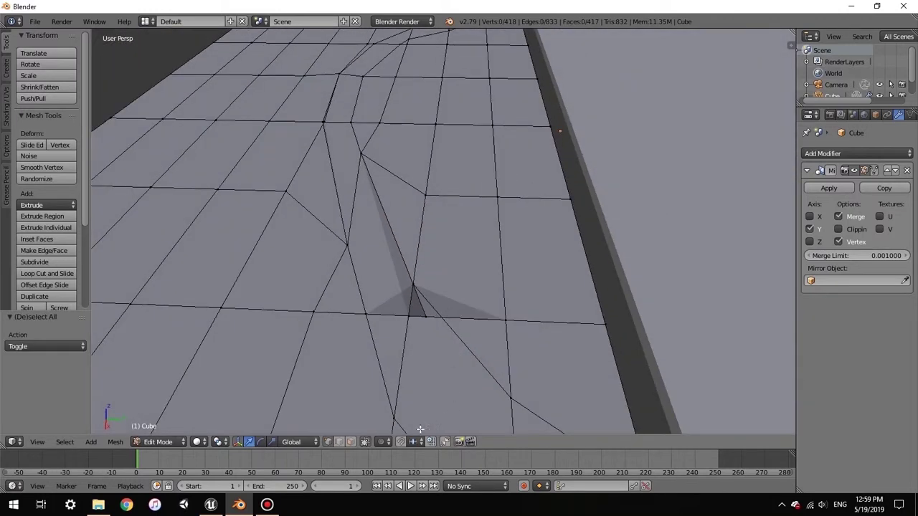
Shift two vertices on the strip's outer border near the bend along negative Y, the second by about 1.9
middle_click_drag(420, 370, 459, 337)
scroll(496, 319, "down", 6)
scroll(405, 240, "up", 3)
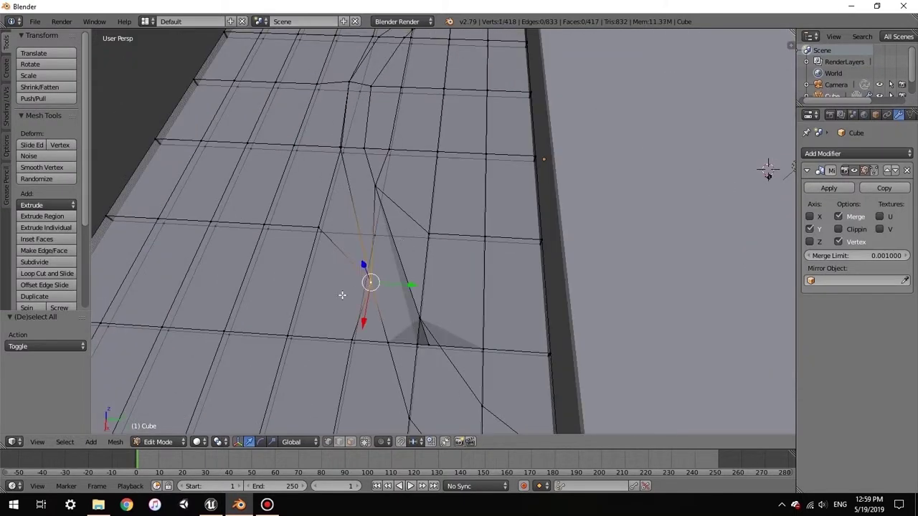
left_click_drag(416, 286, 412, 289)
right_click(388, 341)
left_click_drag(429, 348, 420, 352)
Move the outer border vertex just before the bend about -1.68 along Y
mouse_move(406, 322)
middle_mouse_down()
mouse_move(437, 280)
mouse_move(470, 284)
mouse_move(469, 303)
mouse_move(424, 303)
middle_mouse_up()
scroll(431, 303, "up", 4)
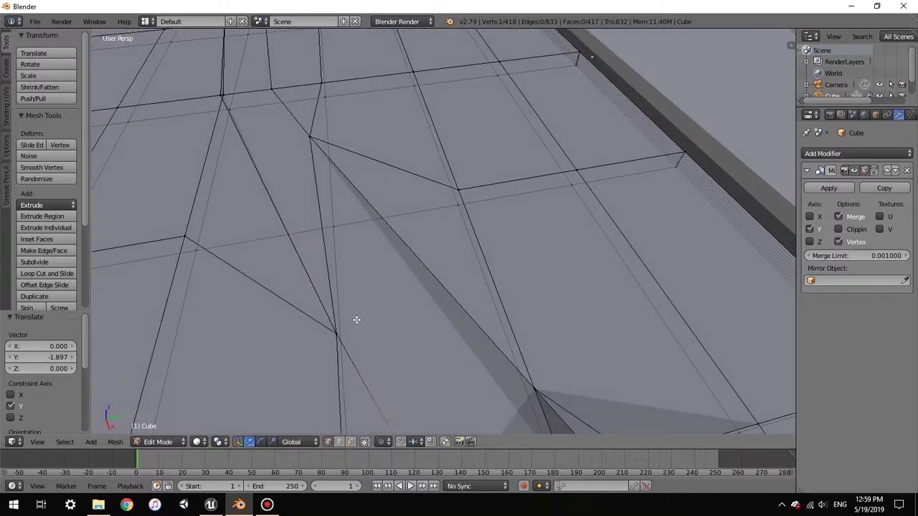
middle_click_drag(335, 332, 350, 342)
middle_click_drag(340, 292, 409, 304)
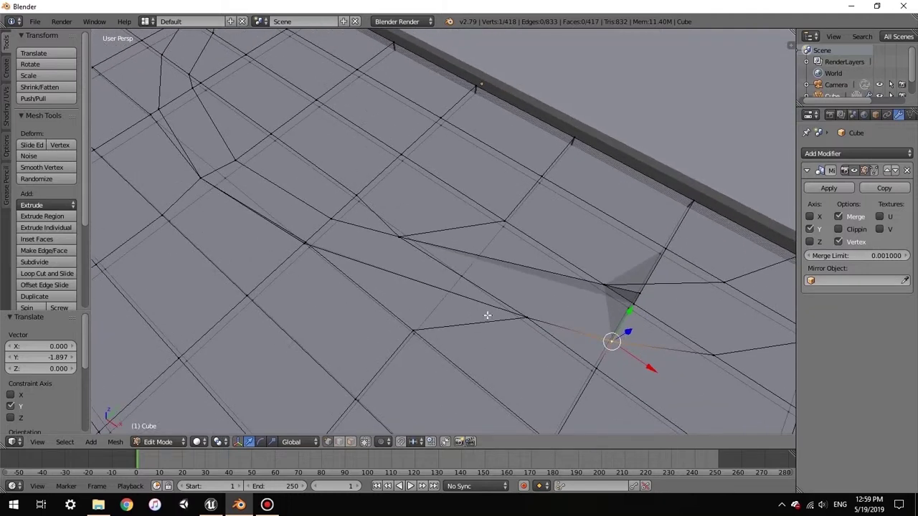
right_click(525, 318)
key("g")
key("y")
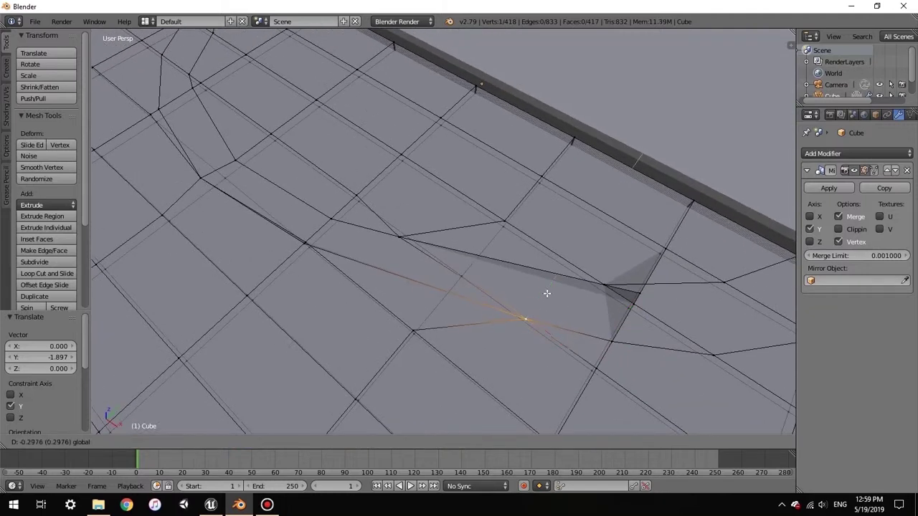
left_click(509, 292)
Select the next outer border vertex of the strip and extrude a new vertex from it beside the border edge
right_click(307, 247)
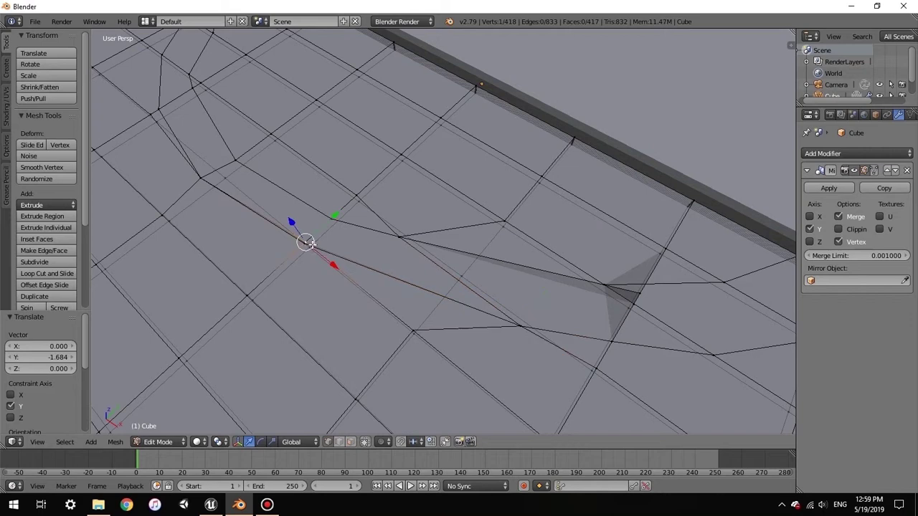
mouse_move(337, 213)
left_mouse_down()
mouse_move(333, 221)
mouse_move(340, 215)
left_mouse_up()
middle_click_drag(308, 227, 357, 223)
left_click(454, 246, "ctrl")
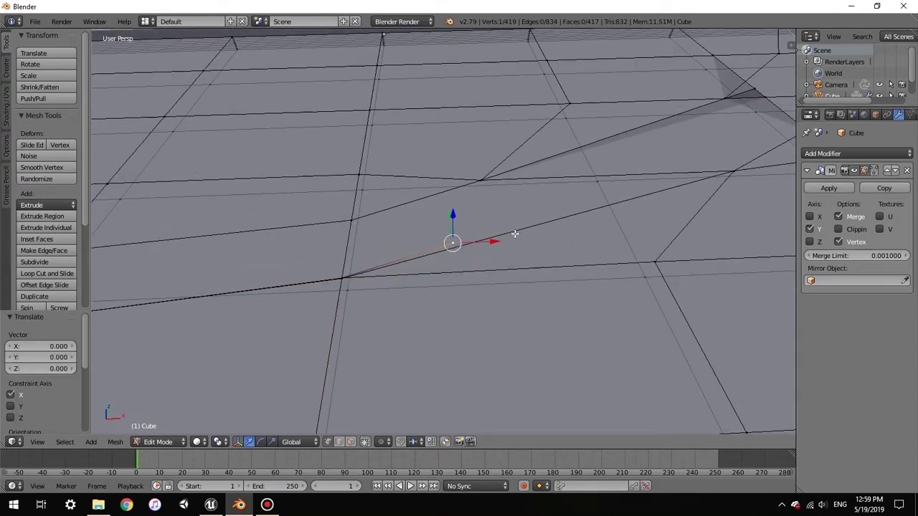
Move the original border vertex about -0.99 along Y
right_click(340, 277)
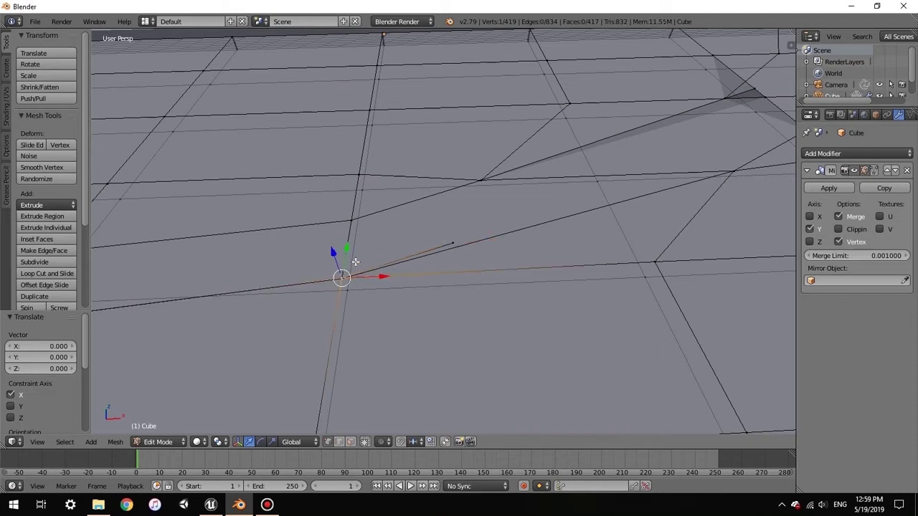
key("g")
key("y")
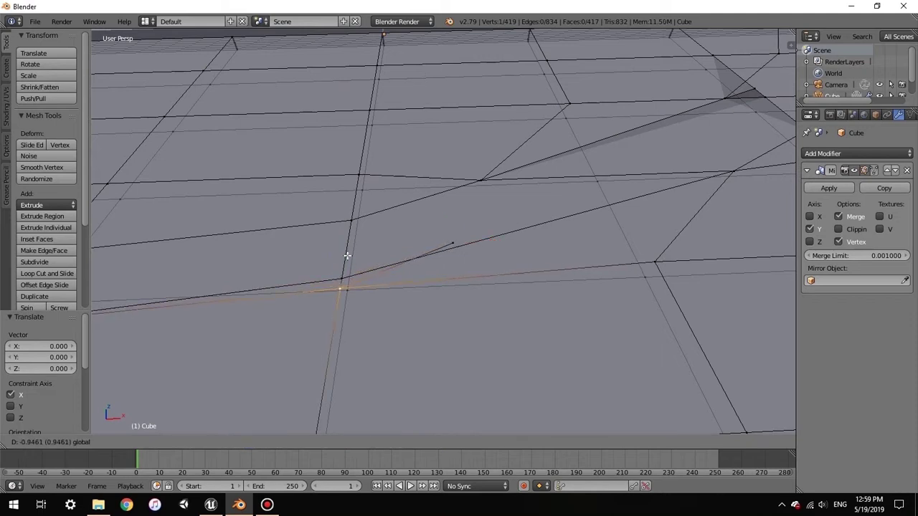
left_click(348, 256)
Move the extruded vertex about -4.75 along Y, past the strip's outer border
right_click(453, 243)
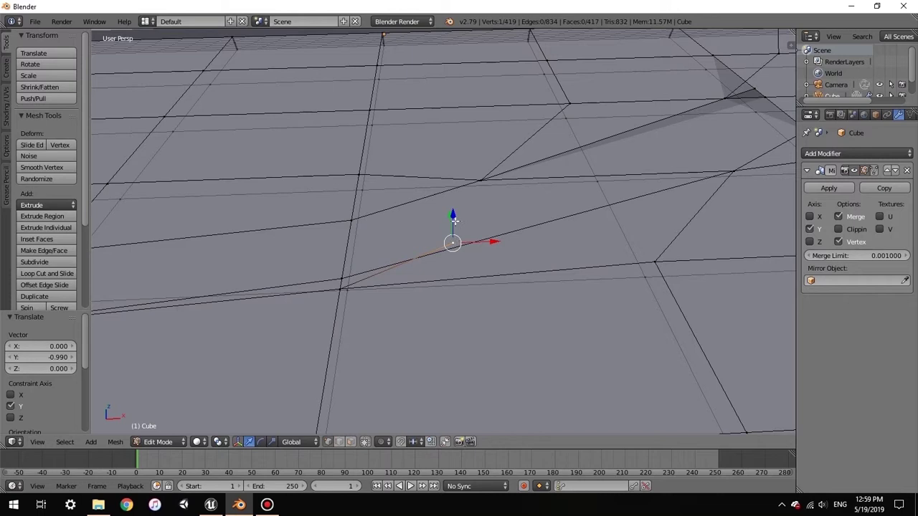
key("g")
key("y")
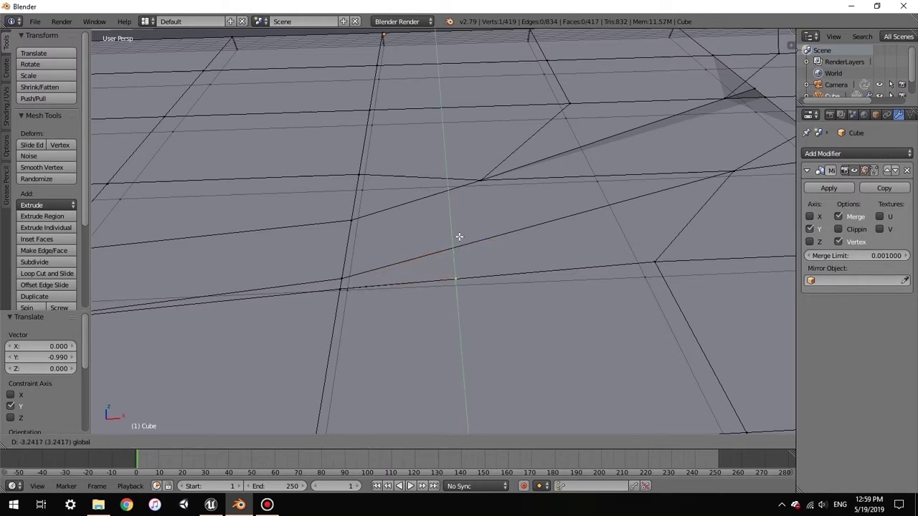
left_click(455, 268)
Shift the extruded vertex back toward the strip by about 1.59 along Y
scroll(452, 265, "down", 7)
middle_click_drag(449, 265, 224, 262)
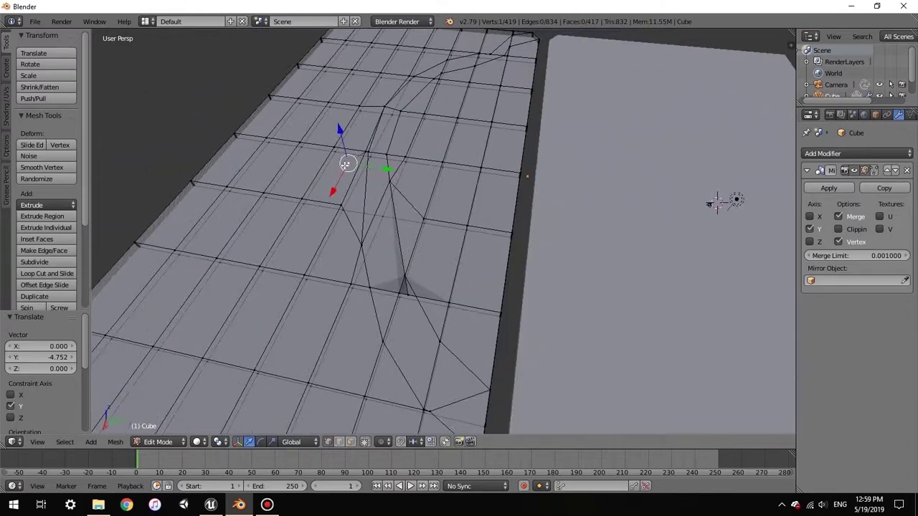
scroll(342, 158, "up", 5)
middle_click_drag(344, 159, 392, 173)
left_click_drag(197, 219, 203, 193)
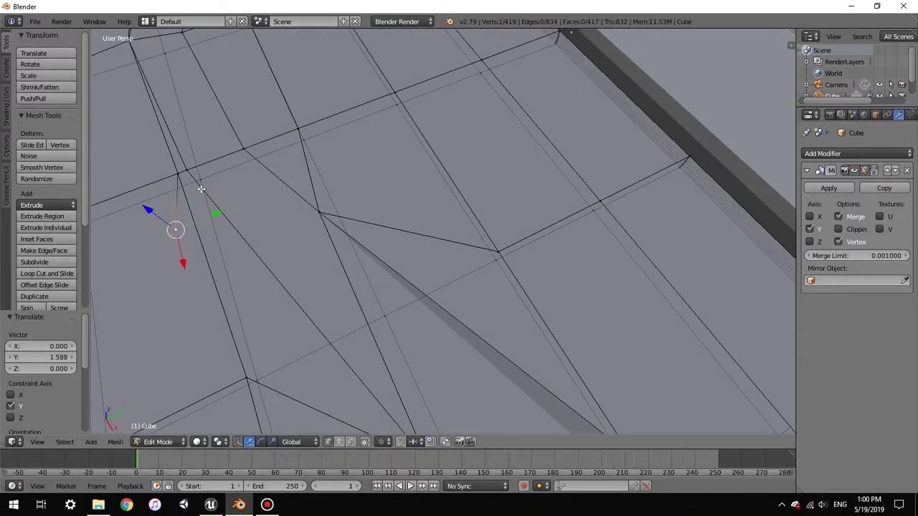
Nudge the neighbouring border vertex of the strip slightly along Y and check the surface in Object Mode
left_click(187, 173)
mouse_move(224, 155)
left_mouse_down()
mouse_move(200, 164)
mouse_move(221, 161)
left_mouse_up()
middle_click_drag(221, 161, 282, 176)
key("Tab")
scroll(230, 183, "up", 5)
scroll(255, 195, "down", 3)
scroll(258, 202, "up", 3)
key("Tab")
middle_click_drag(267, 137, 400, 194)
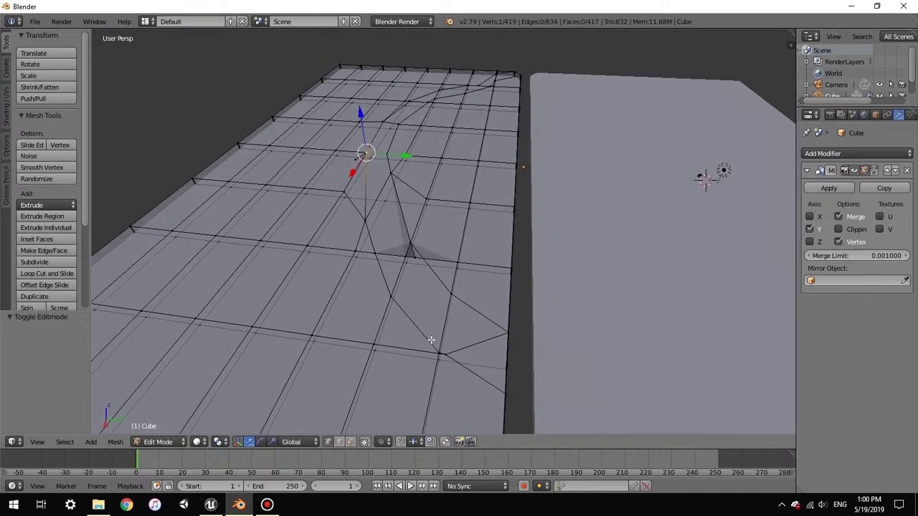
Select both border edge loops of the curved strip over its full length and delete the strip's faces
right_click(412, 321, "alt+shift")
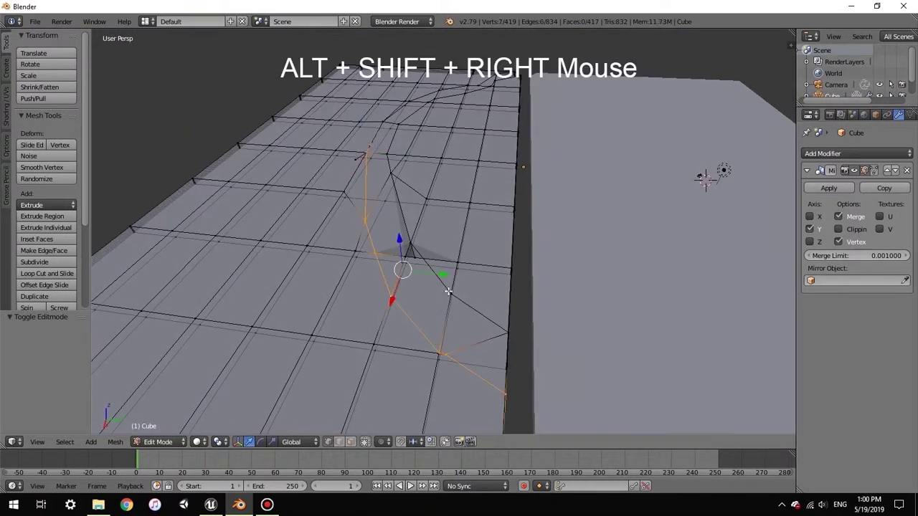
right_click(434, 270, "alt+shift")
middle_click_drag(425, 283, 400, 273)
right_click(380, 156, "alt+shift")
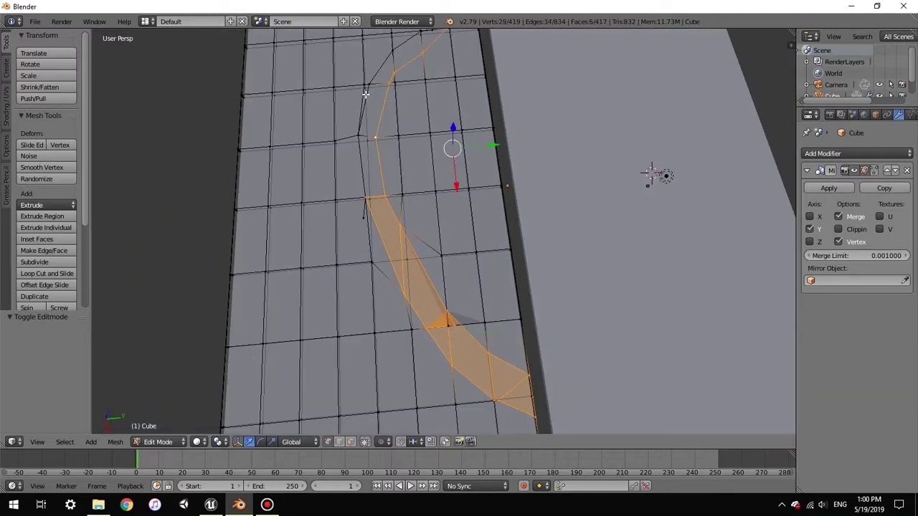
right_click(371, 93, "alt+shift")
scroll(402, 128, "down", 4)
middle_click_drag(444, 294, 413, 239)
key("Delete")
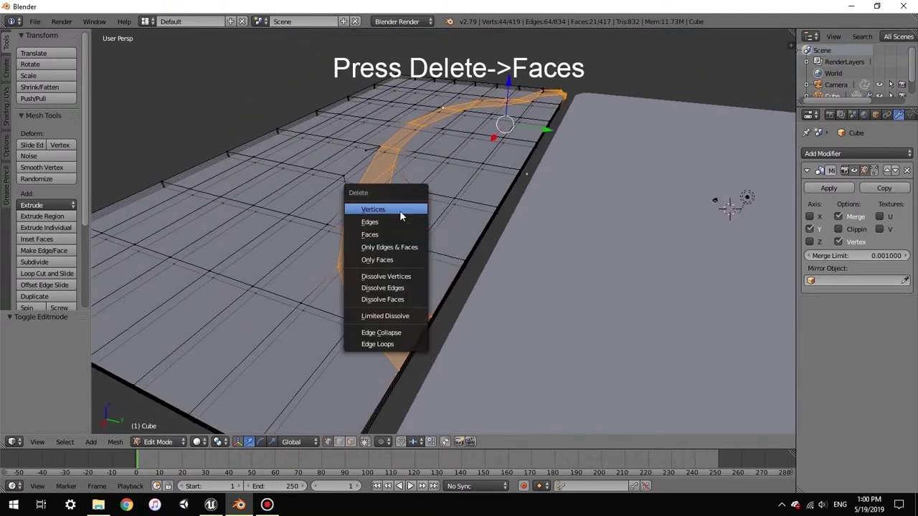
left_click(391, 235)
Move the vertex beside the leftover triangle at the strip's inner border about -0.58 along Y
middle_click_drag(399, 231, 429, 232)
scroll(437, 210, "up", 6)
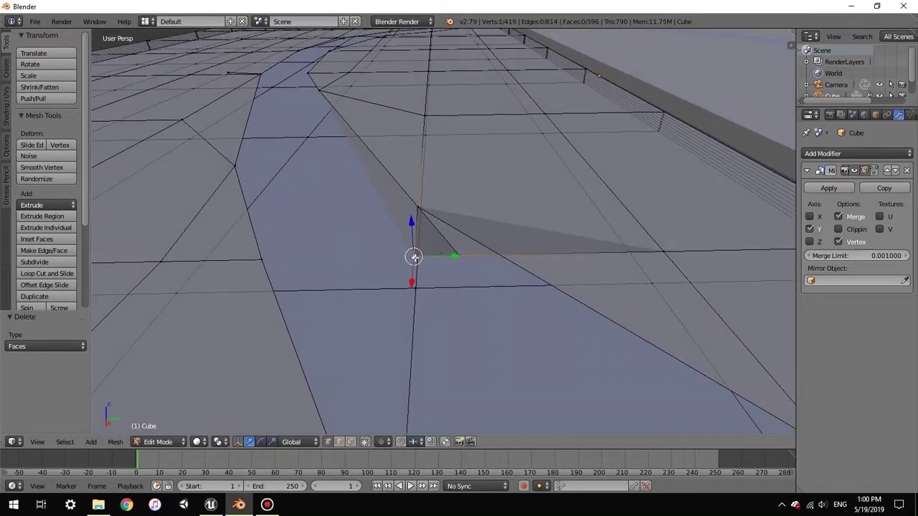
key("g")
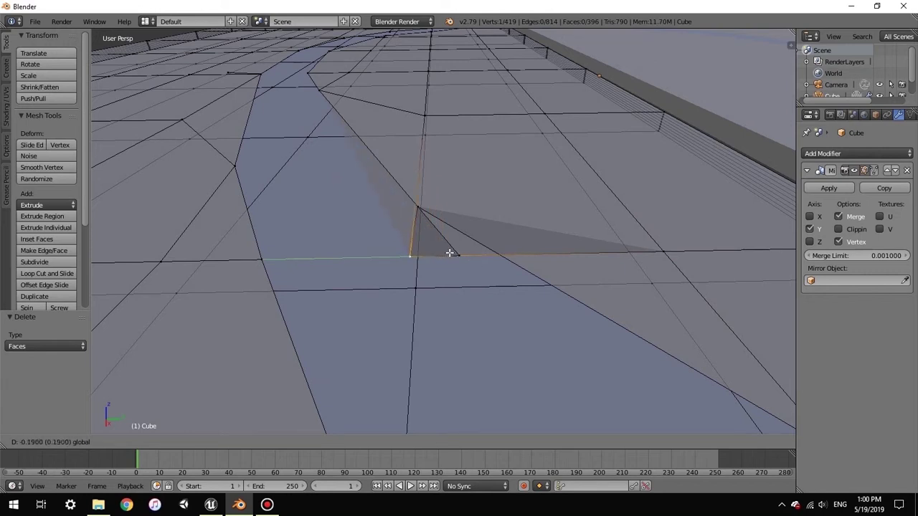
left_click(428, 233)
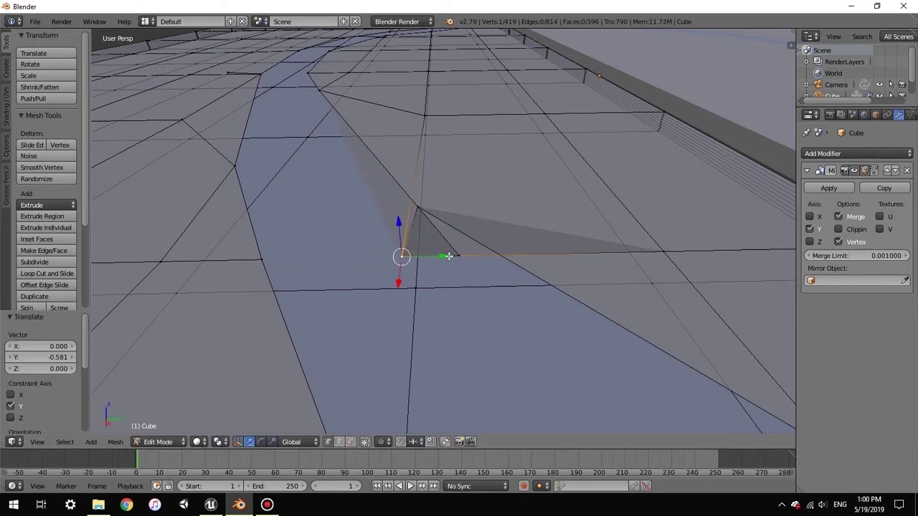
Delete the small leftover triangular face at the strip's inner border
right_click(459, 254, "shift")
right_click(422, 206, "shift")
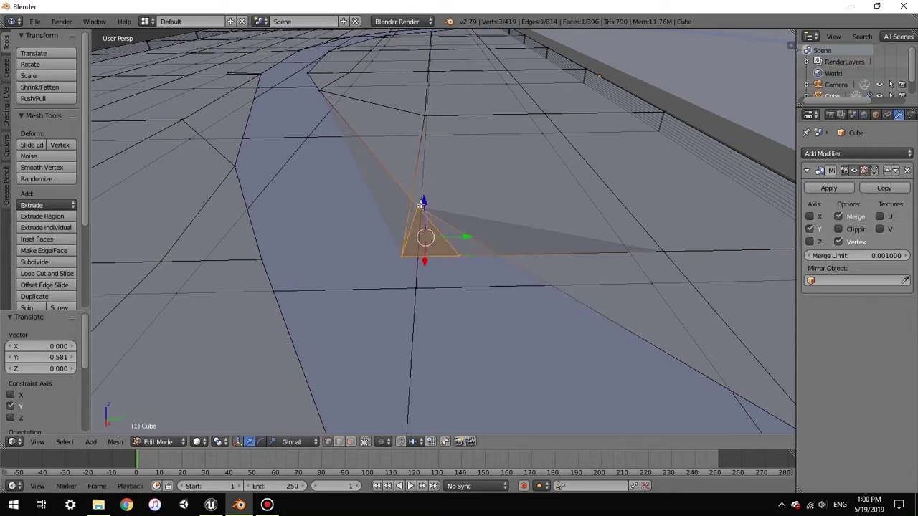
key("x")
left_click(438, 249)
right_click(403, 260)
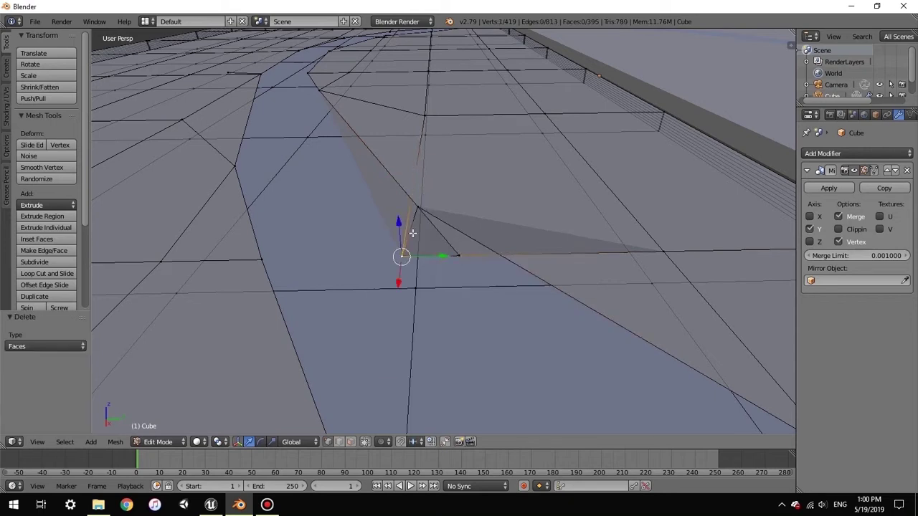
Slide the leftover triangle's far base vertex along Y toward the strip opening, and move the other base vertex about 0.73 along Y
right_click(416, 209, "shift")
right_click(453, 254, "shift")
middle_click_drag(443, 253, 456, 303)
right_click(452, 341)
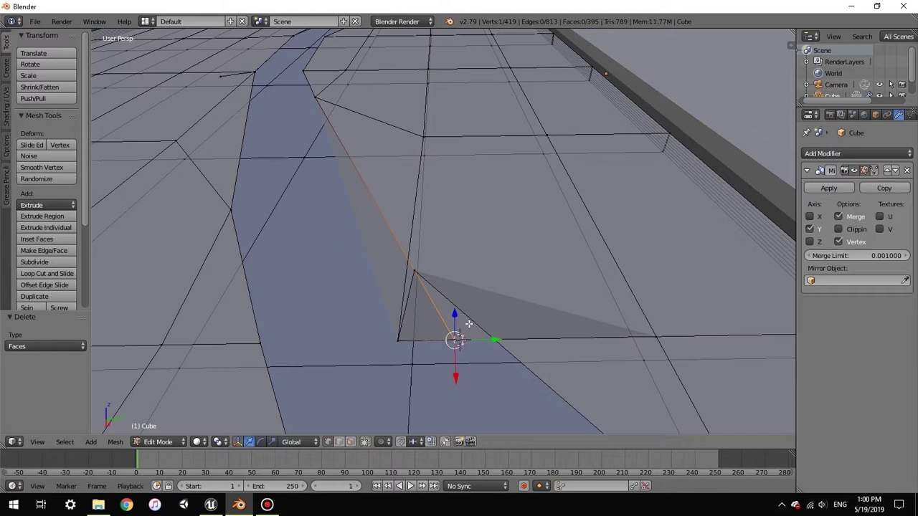
left_click_drag(497, 342, 456, 333)
Move the raised tip vertex on the strip's inner border about 6.87 along X and about 0.27 along Y
right_click(419, 275)
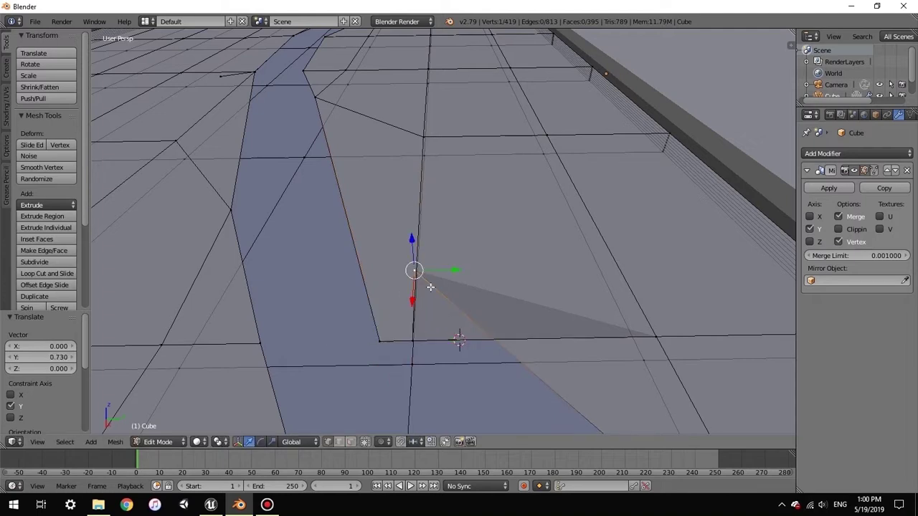
left_click_drag(412, 302, 432, 406)
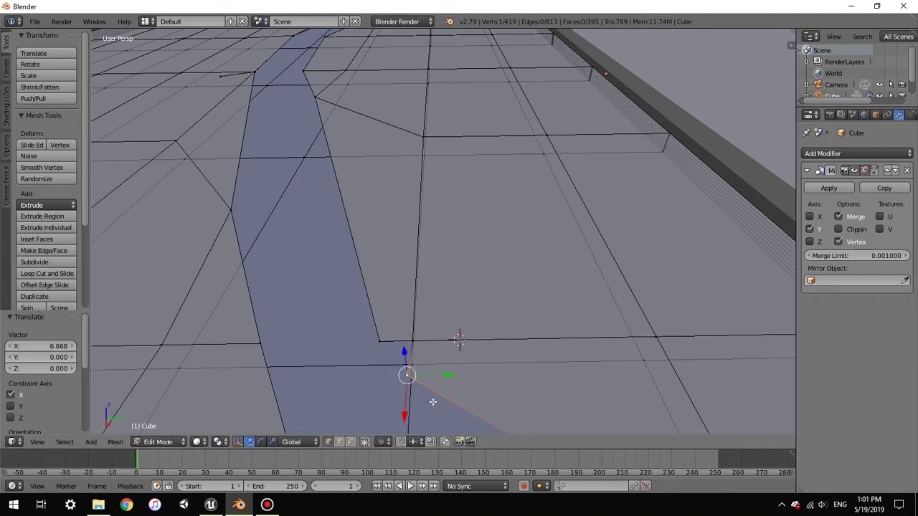
middle_click_drag(441, 357, 441, 335)
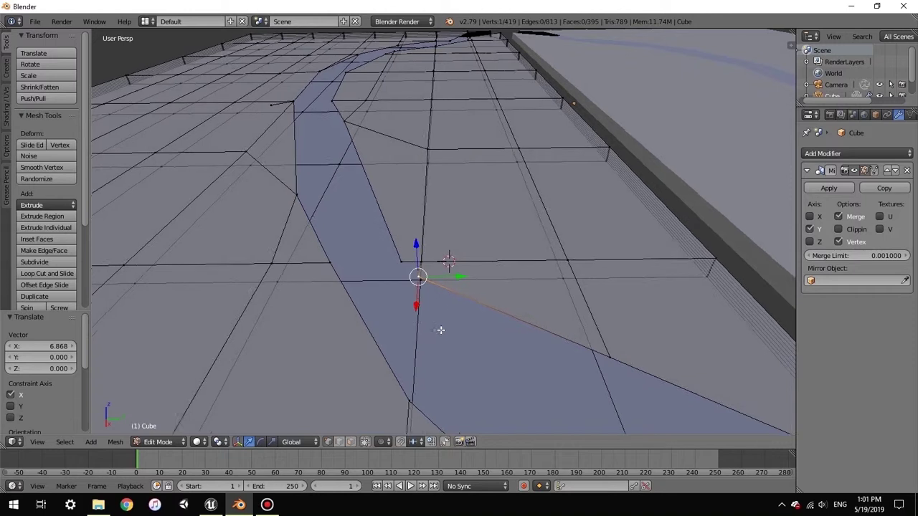
mouse_move(465, 277)
left_mouse_down()
mouse_move(475, 282)
mouse_move(468, 285)
left_mouse_up()
Fill a triangular face between the moved tip vertex and the two adjacent vertices at the inner border's corner
scroll(464, 275, "up", 5)
mouse_move(463, 276)
middle_mouse_down()
mouse_move(482, 272)
mouse_move(470, 284)
mouse_move(457, 274)
mouse_move(473, 291)
middle_mouse_up()
scroll(459, 278, "down", 4)
scroll(457, 277, "up", 3)
right_click(473, 291, "shift")
right_click(550, 283, "shift")
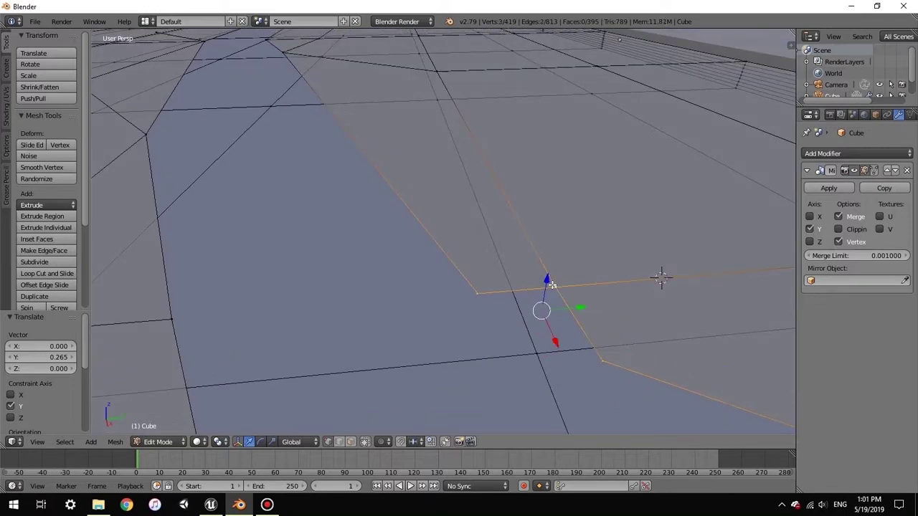
key("f")
Knife-cut the slab's inner side wall from top to bottom at both borders of the strip opening
middle_click_drag(461, 285, 393, 284)
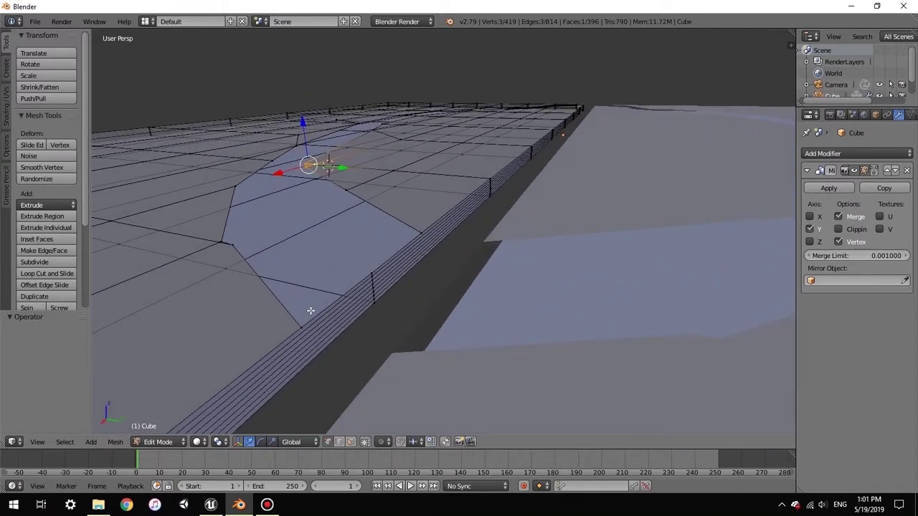
middle_click_drag(300, 323, 349, 313)
key("k")
middle_click_drag(451, 233, 435, 240)
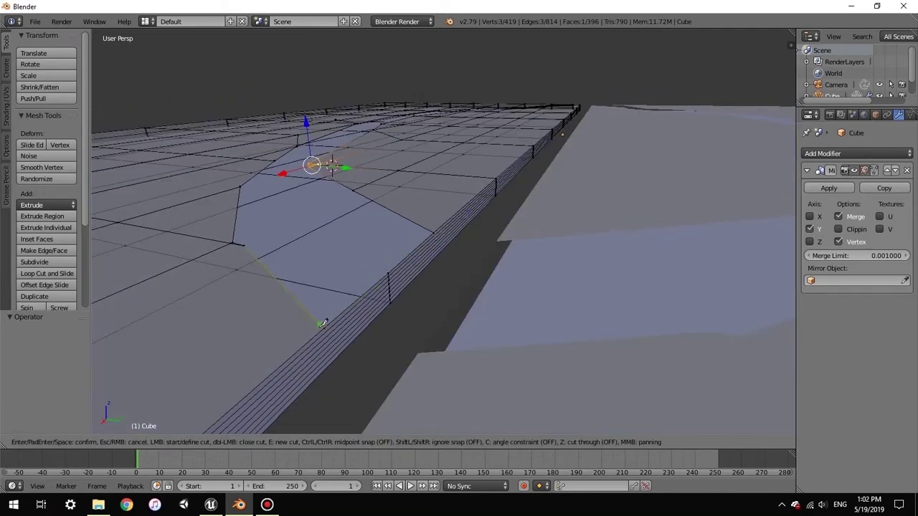
left_click(325, 327)
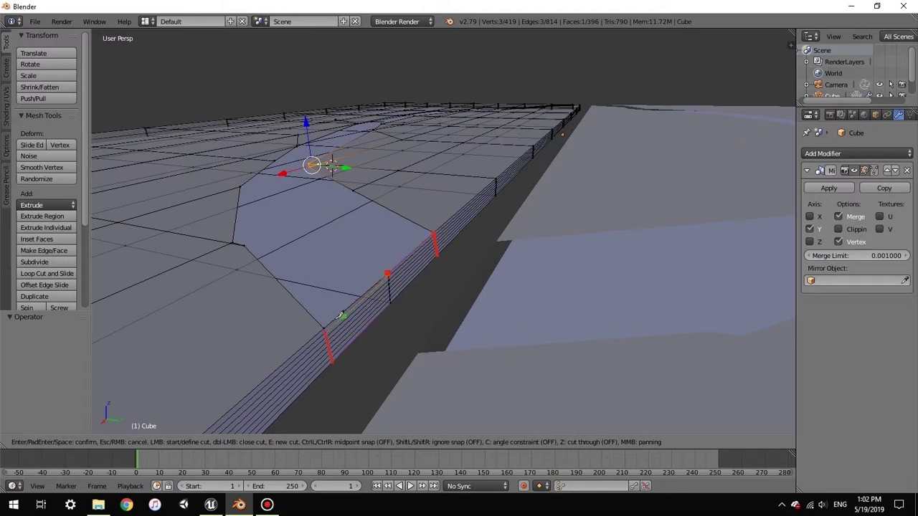
key("Return")
Select the side wall section between the two knife cuts, using a shortest-path selection and adding single vertices
middle_click_drag(375, 301, 439, 261)
middle_click_drag(477, 202, 437, 205)
right_click(369, 191, "ctrl")
middle_click_drag(535, 217, 569, 236)
right_click(573, 257, "shift")
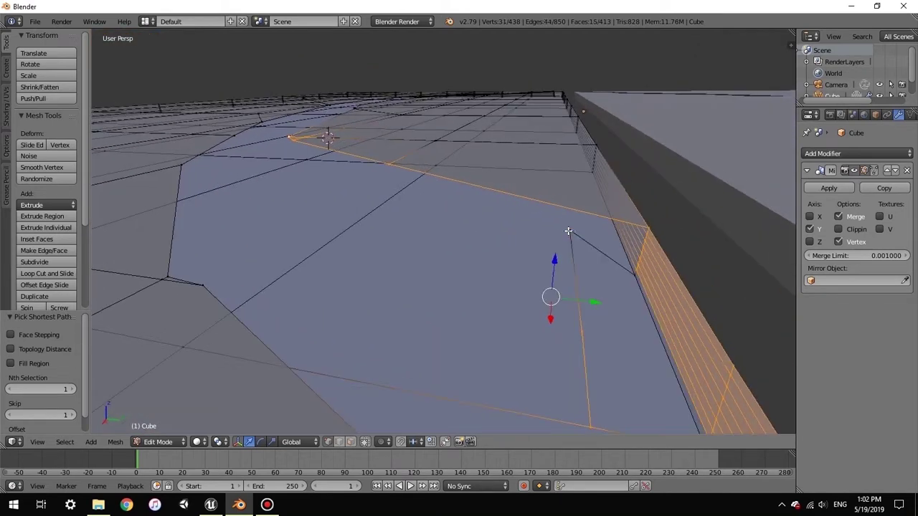
mouse_move(590, 305)
middle_mouse_down()
mouse_move(580, 293)
mouse_move(588, 297)
middle_mouse_up()
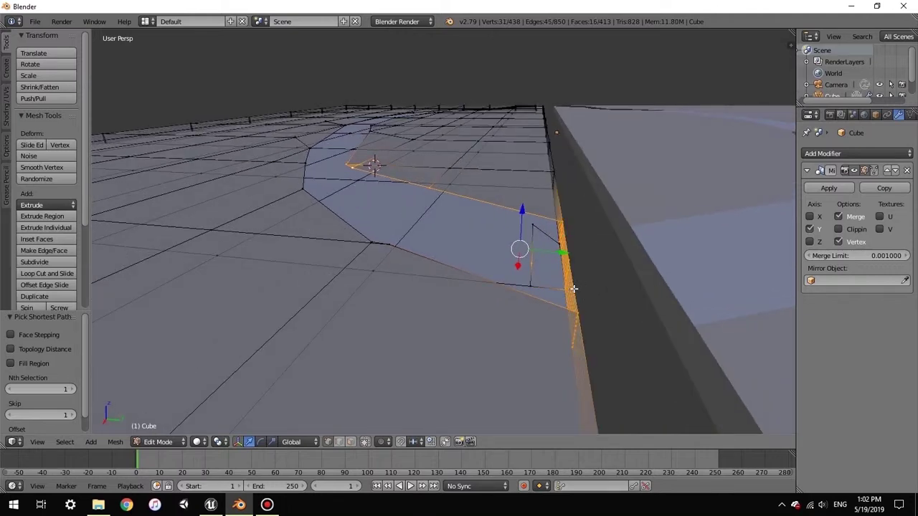
middle_click_drag(574, 289, 567, 298)
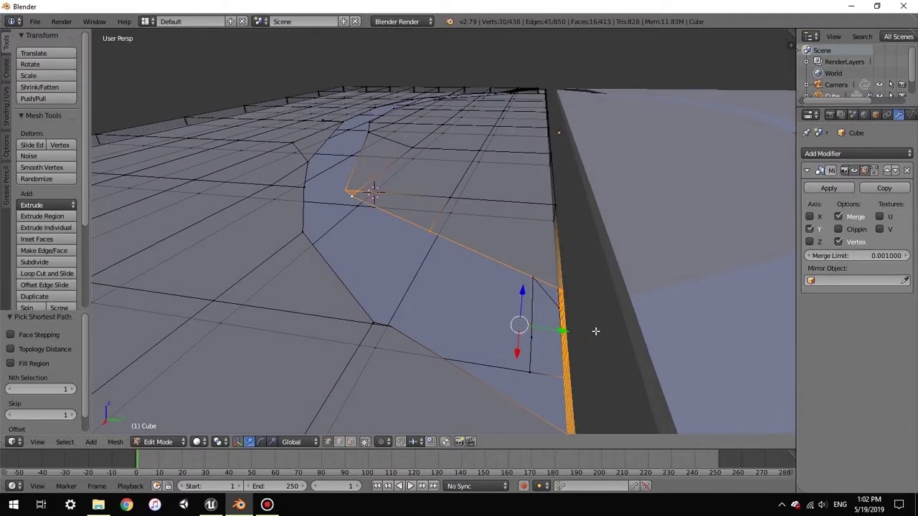
middle_click_drag(583, 322, 461, 262)
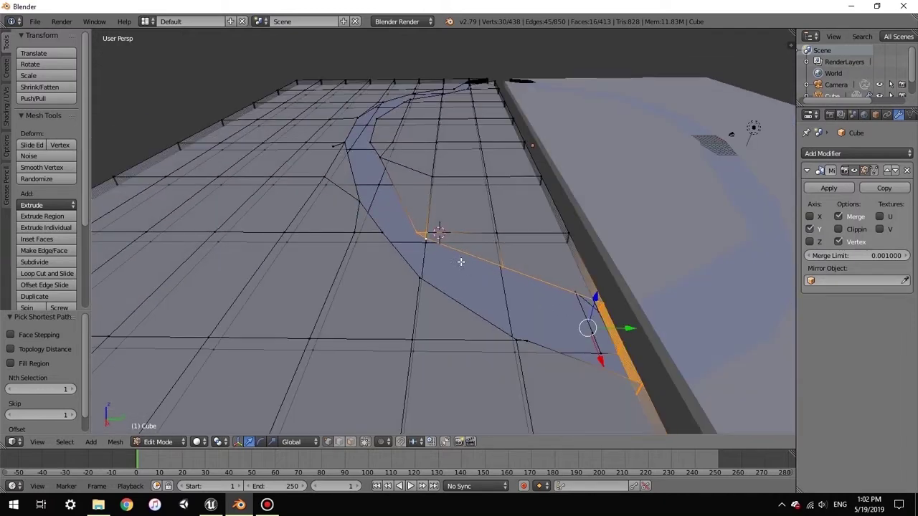
Deselect the extra vertices along the strip's inner border, keeping the side wall section selected
right_click(421, 235, "shift")
right_click(428, 244, "shift")
right_click(427, 236, "shift")
right_click(435, 240, "shift")
right_click(420, 233, "shift")
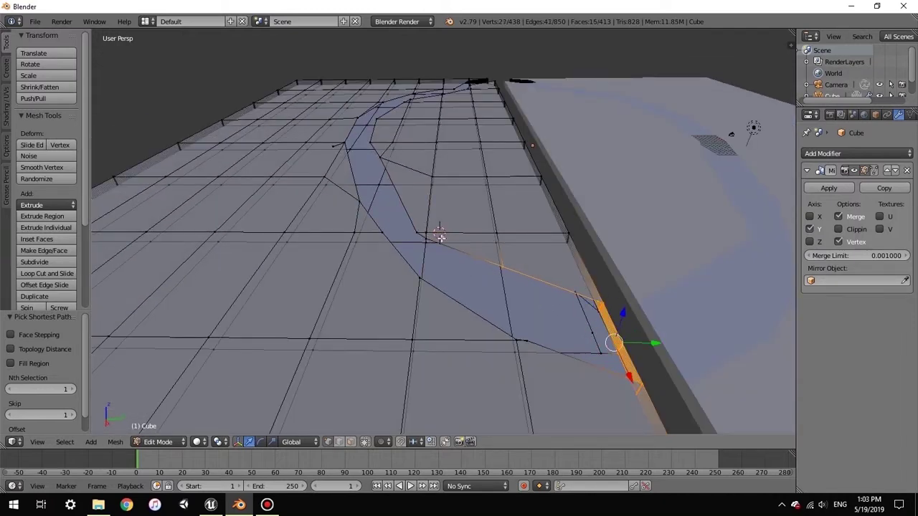
right_click(506, 266, "shift")
Add the missing lower corner vertex to the side wall selection and delete the faces at the strip's opening
middle_click_drag(585, 279, 699, 198)
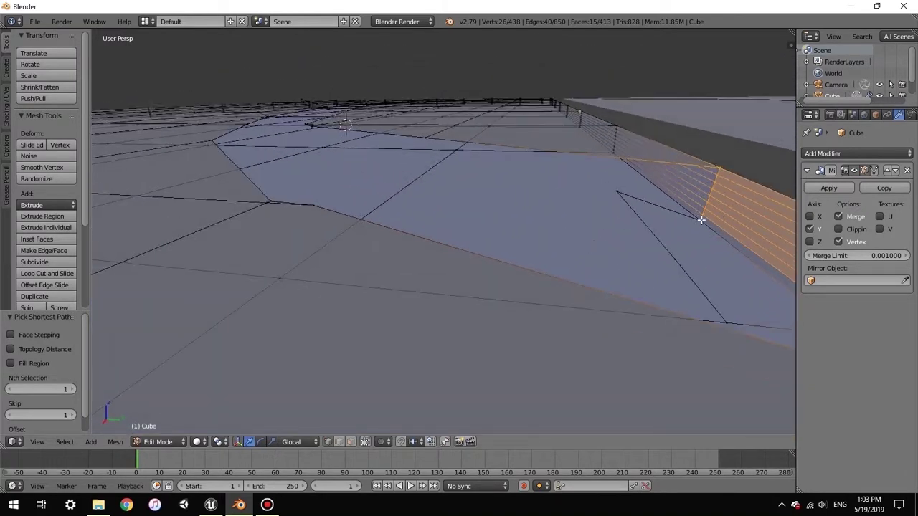
right_click(702, 220, "shift")
middle_click_drag(734, 231, 681, 233)
scroll(681, 232, "down", 3)
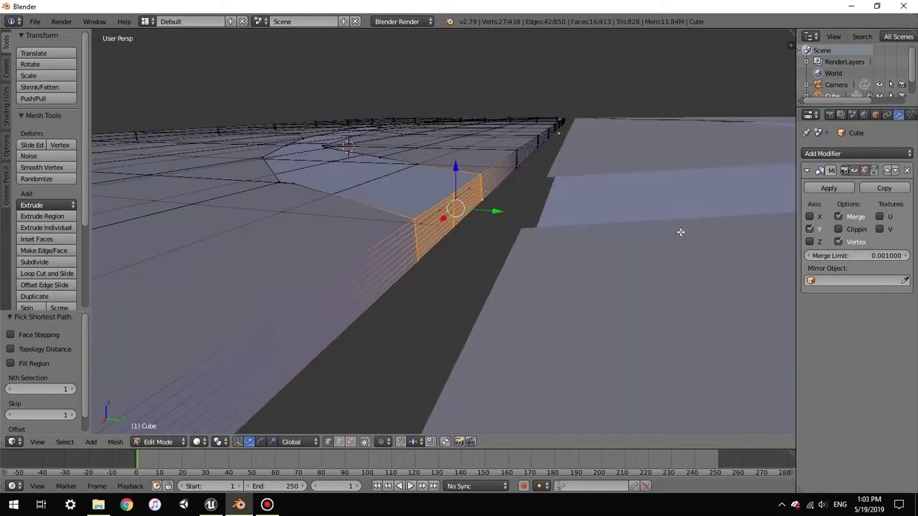
middle_click_drag(530, 235, 656, 250)
scroll(553, 254, "up", 3)
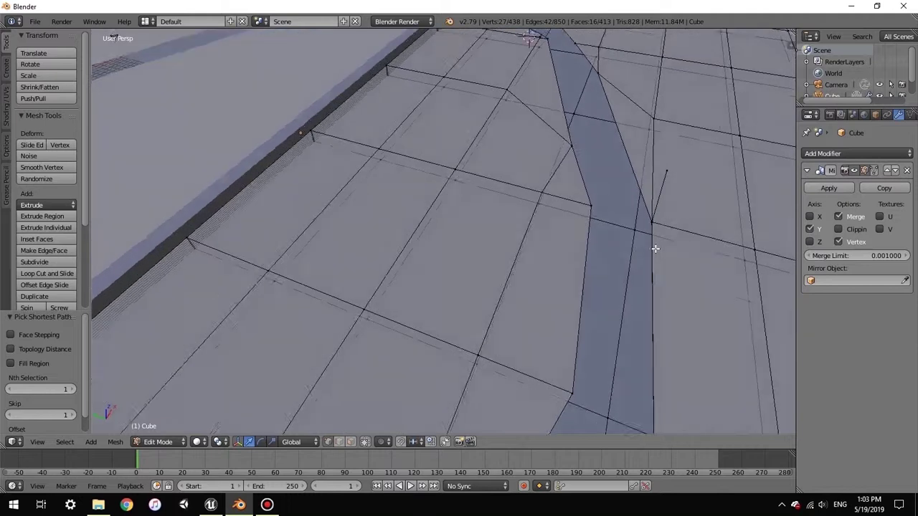
scroll(655, 249, "up", 2)
scroll(655, 249, "down", 2)
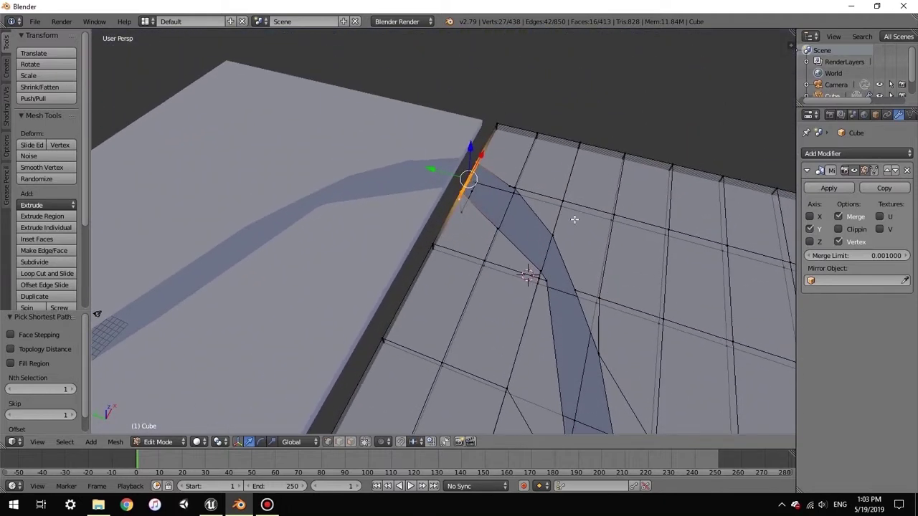
middle_click_drag(576, 215, 549, 293, "shift")
scroll(549, 294, "up", 6)
middle_click_drag(460, 271, 479, 300)
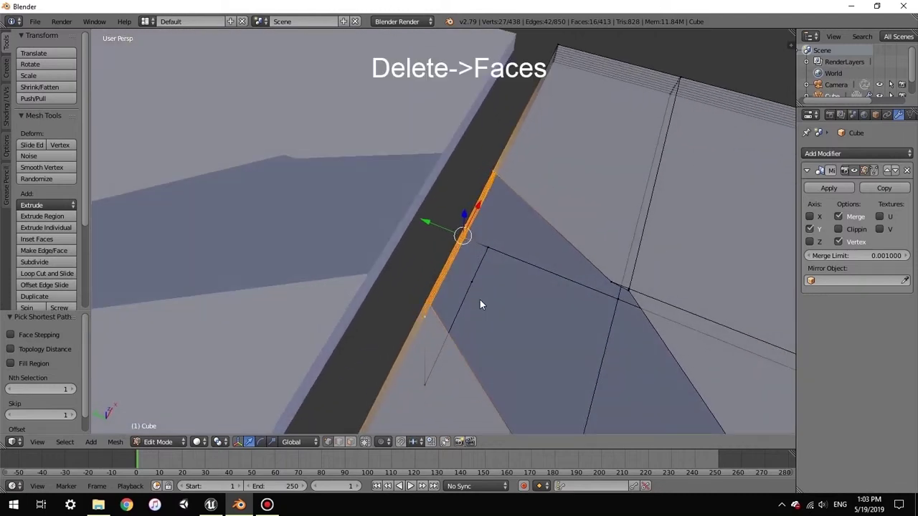
key("x")
left_click(479, 300)
Clear the selection, examine the opened strip, and limit selection and display to visible geometry
middle_click_drag(486, 256, 693, 357)
key("a")
key("a")
scroll(533, 361, "up", 1)
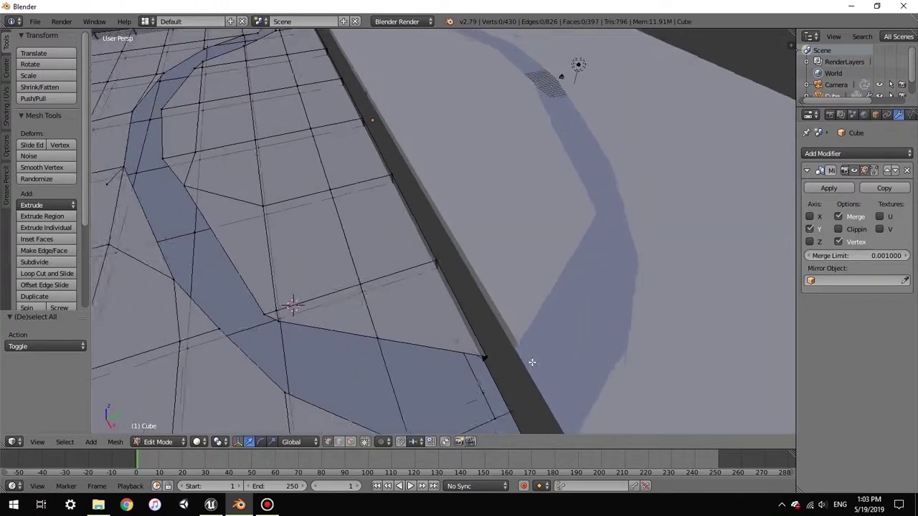
scroll(533, 361, "down", 3)
scroll(502, 361, "up", 5)
middle_click_drag(377, 312, 323, 236)
scroll(325, 239, "down", 4)
middle_click_drag(357, 277, 388, 314)
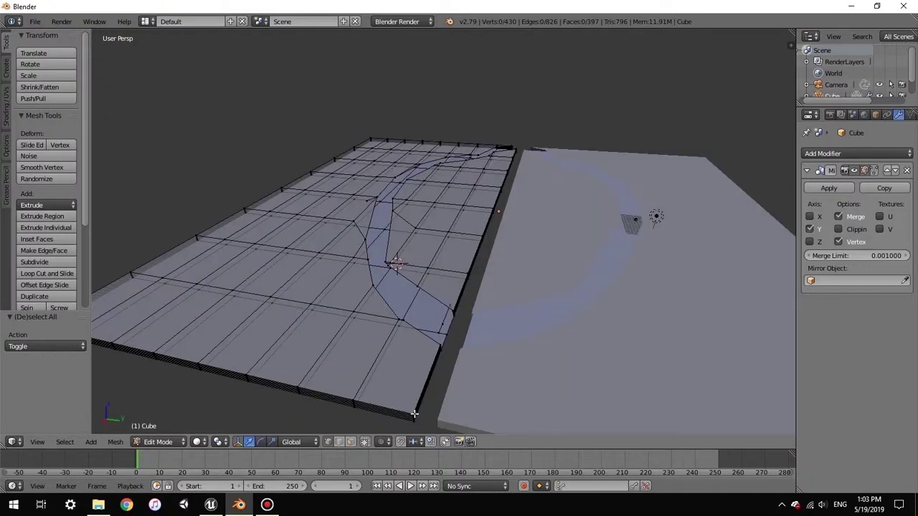
scroll(404, 399, "down", 3)
middle_click_drag(404, 396, 433, 407)
scroll(435, 360, "up", 1)
left_click(364, 443)
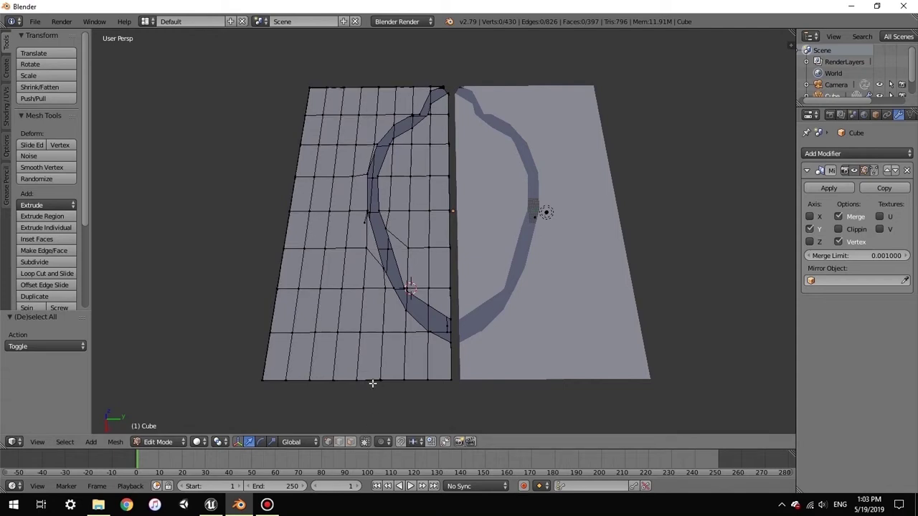
middle_click_drag(340, 292, 261, 326)
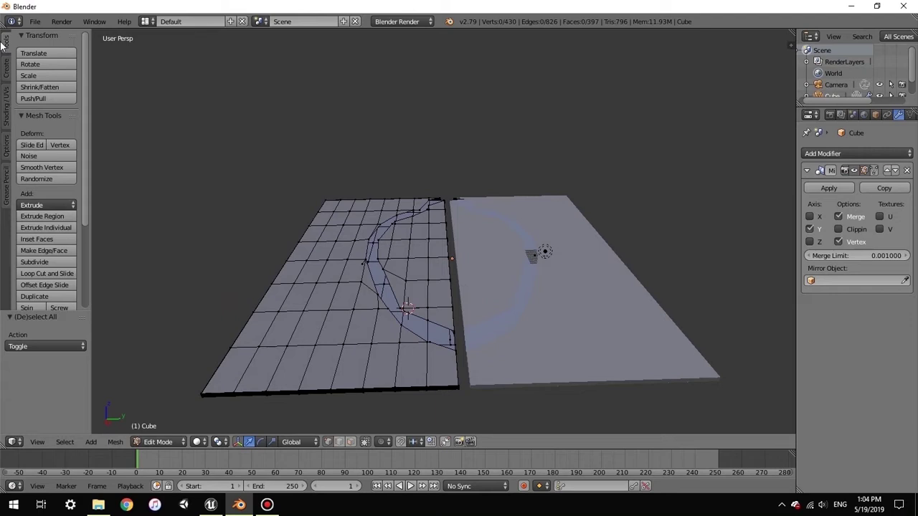
Select the whole slab mesh in Edit Mode and scale it by 2.690 along Z to thicken it
key("Tab")
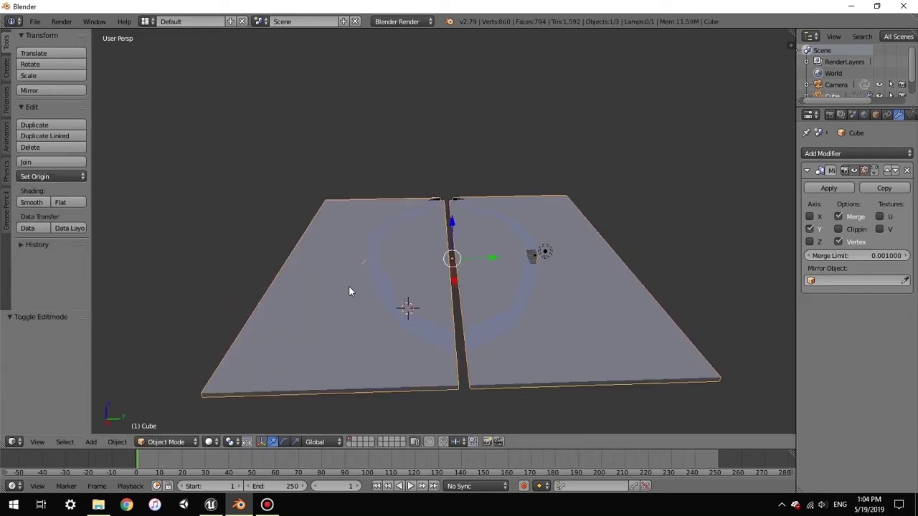
key("Tab")
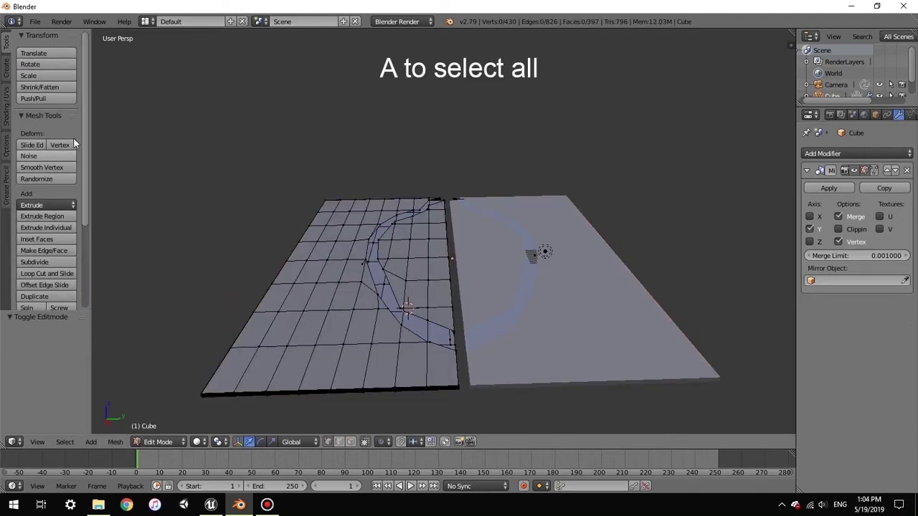
key("a")
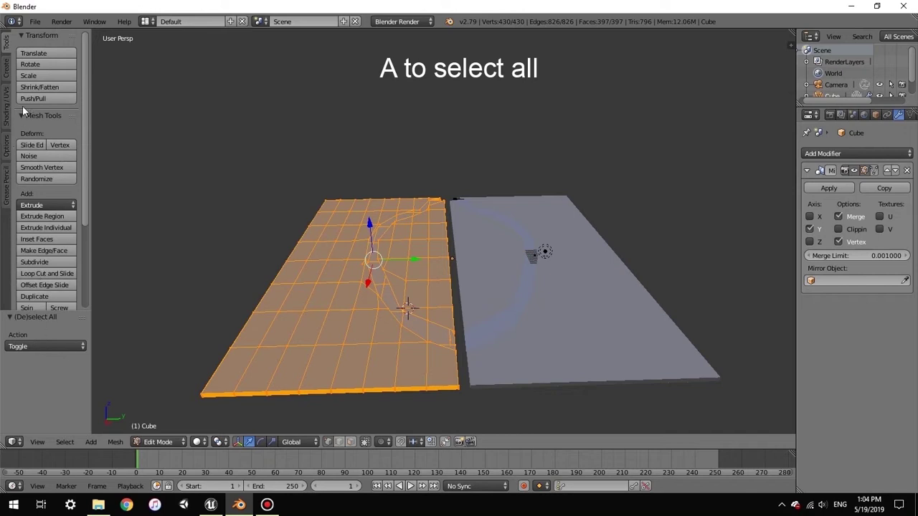
left_click(34, 76)
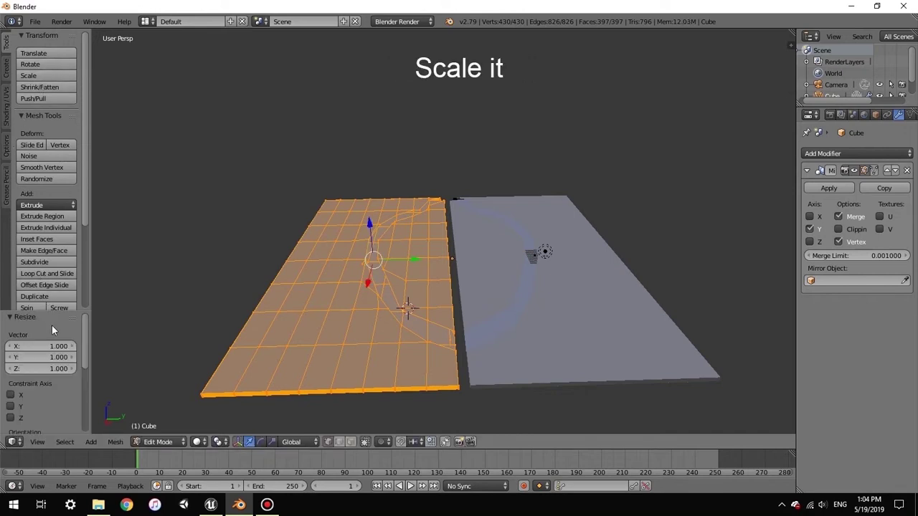
left_click_drag(46, 368, 112, 368)
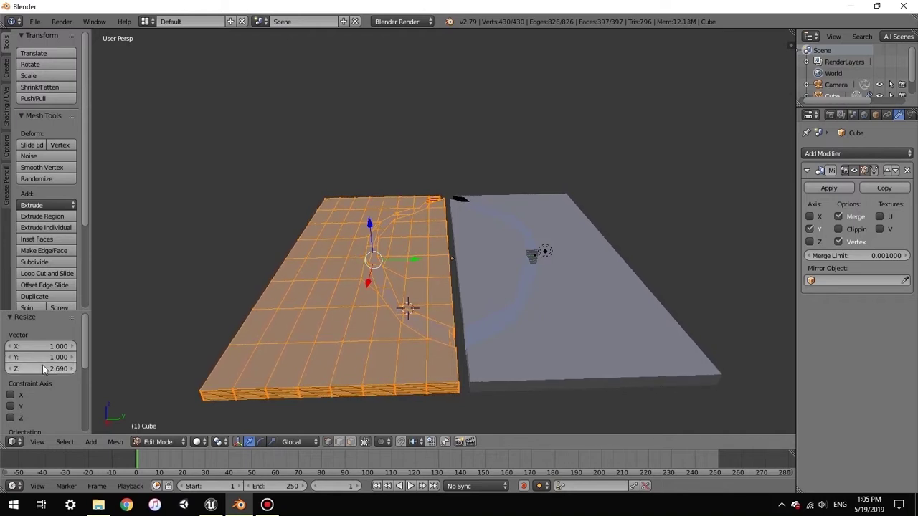
Examine the thickened slab and the cut-out strip from several sides with the selection cleared
middle_click_drag(318, 267, 309, 311)
scroll(397, 90, "up", 3)
middle_click_drag(397, 94, 394, 59)
middle_click_drag(387, 132, 504, 38)
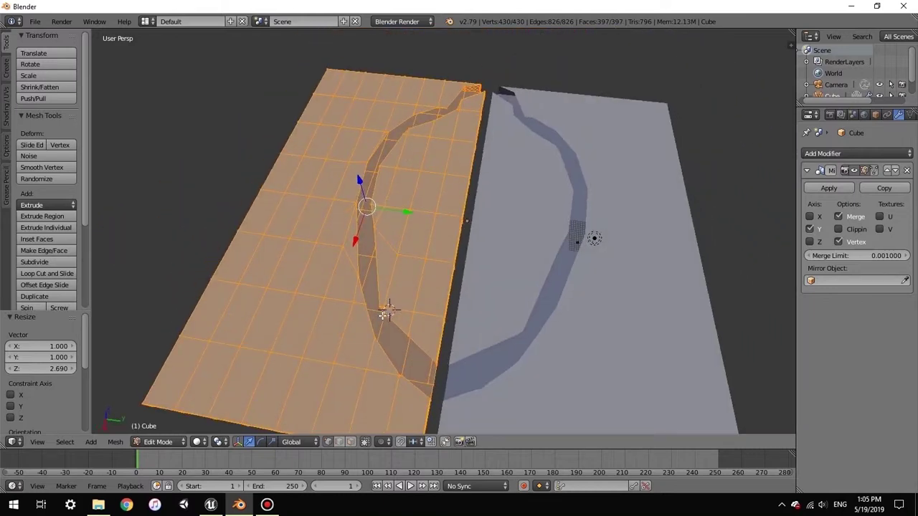
scroll(385, 314, "up", 2)
middle_click_drag(354, 354, 372, 271)
key("a")
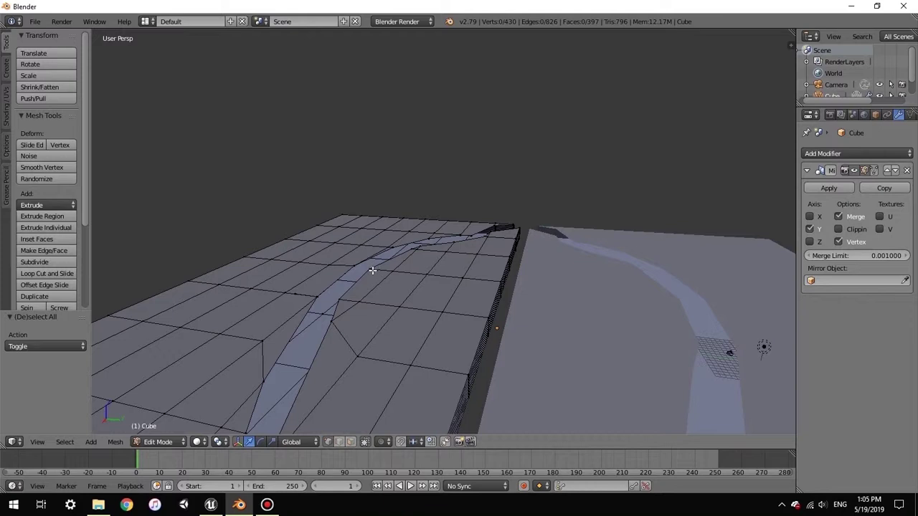
scroll(371, 287, "down", 3)
middle_click_drag(368, 302, 233, 327)
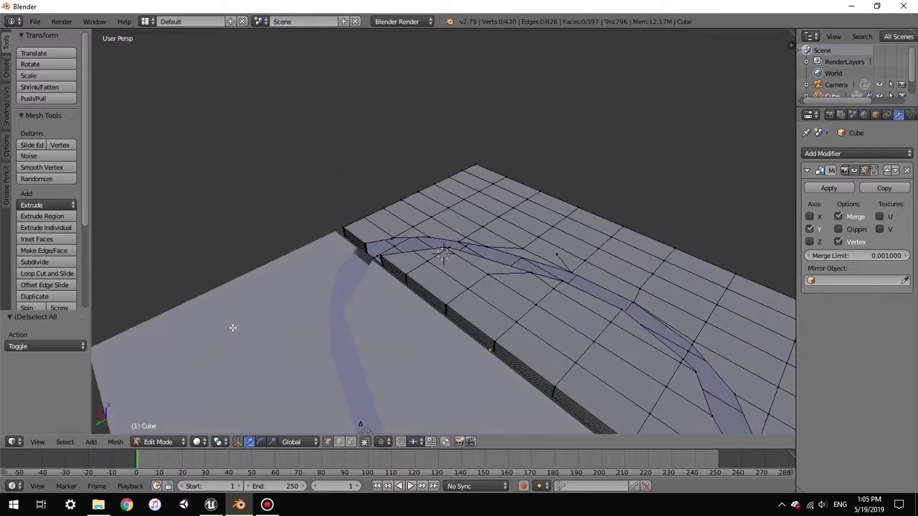
key("a")
key("a")
scroll(318, 294, "up", 4, "shift")
scroll(321, 292, "down", 4, "shift")
scroll(321, 291, "up", 5, "shift")
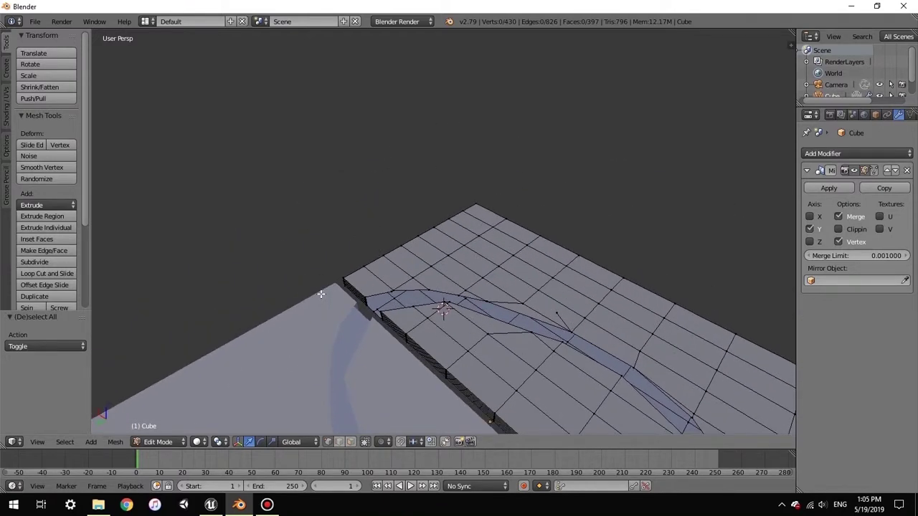
scroll(321, 291, "down", 8, "shift")
scroll(322, 292, "up", 5)
middle_click_drag(321, 292, 310, 228)
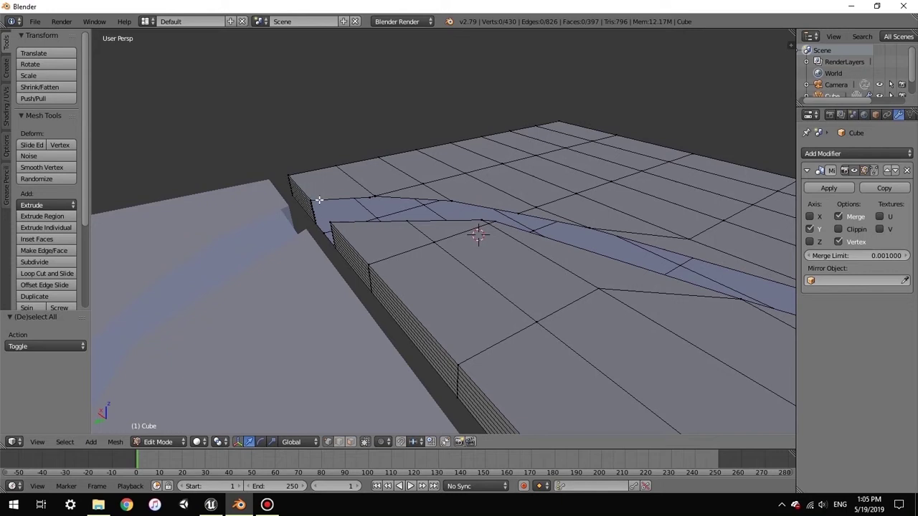
right_click(319, 200, "alt")
middle_click_drag(359, 199, 381, 208)
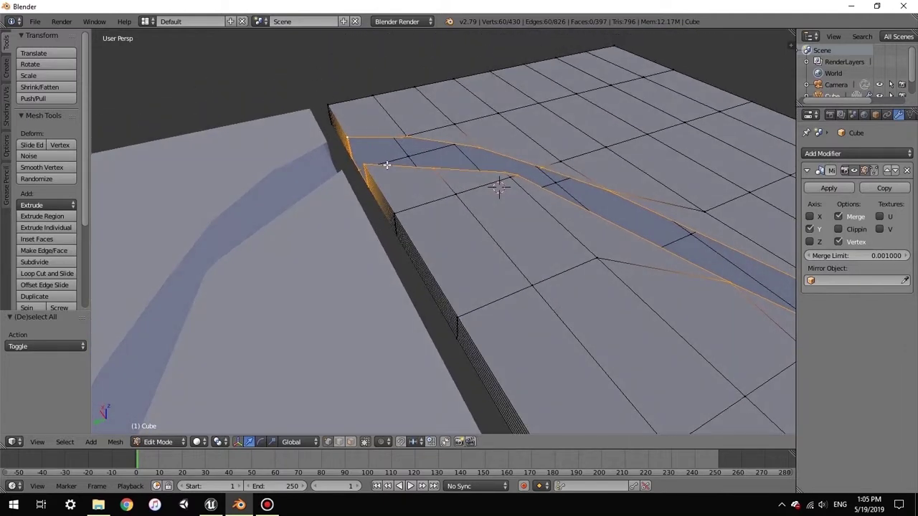
key("a")
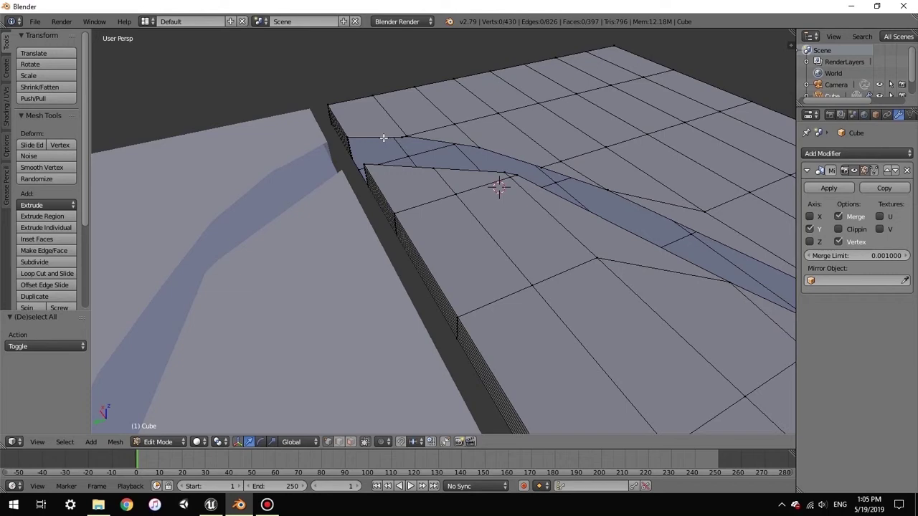
Select the open boundary loop of the cut-out strip and deselect the vertices at the outer corner of its near wall opening
right_click(392, 138, "alt")
middle_click_drag(400, 160, 568, 165)
middle_click_drag(503, 210, 593, 240)
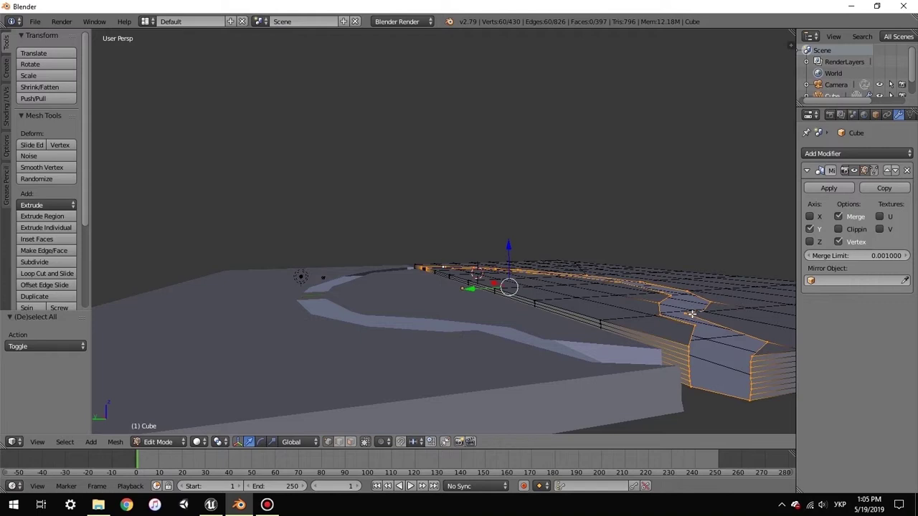
right_click(762, 354, "shift")
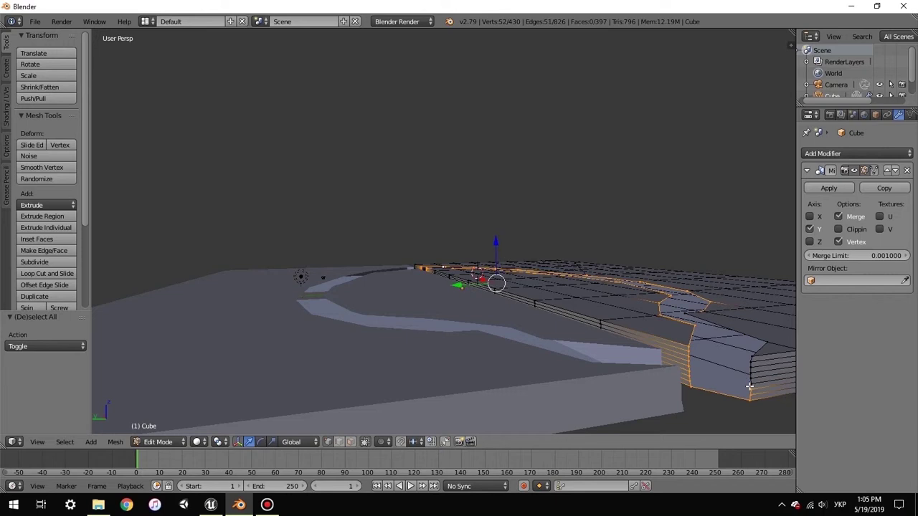
right_click(748, 395, "shift")
right_click(750, 396, "shift")
Deselect the vertices along the strip's outer border, keeping the inner border selected
middle_click_drag(628, 354, 571, 381)
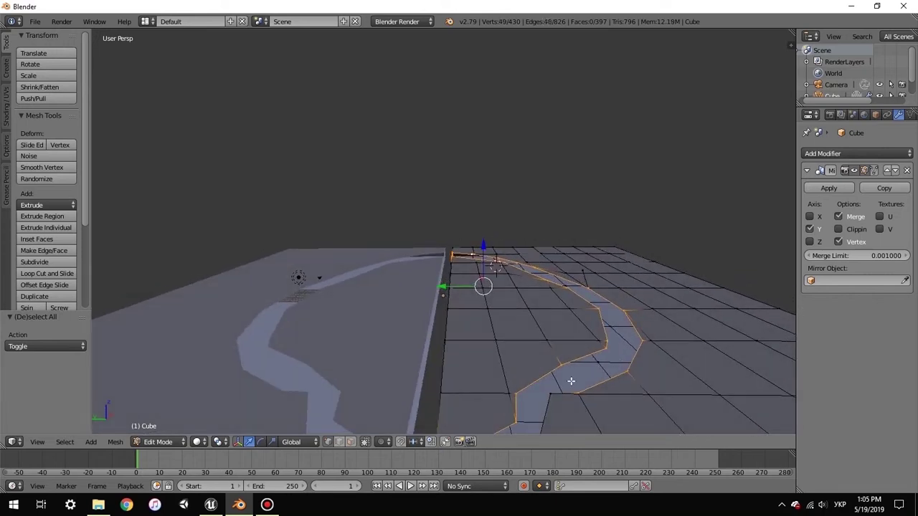
right_click(625, 374, "shift")
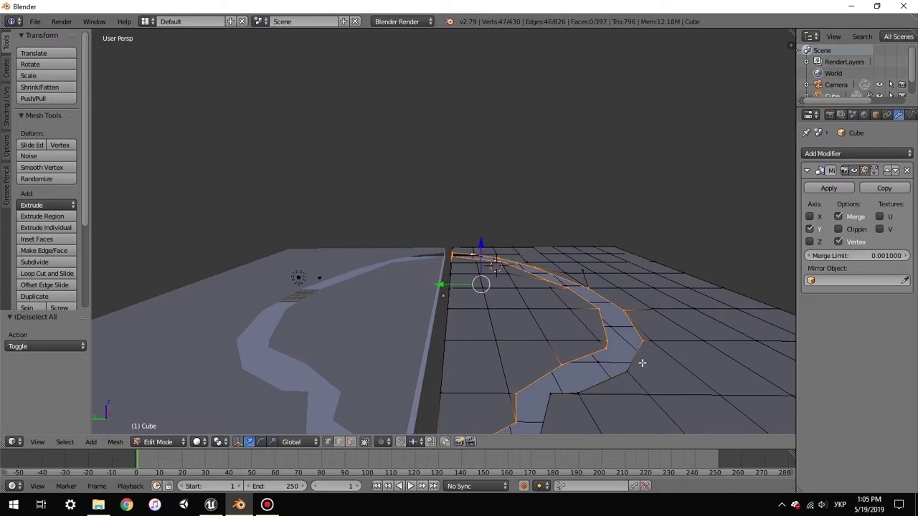
right_click(640, 343, "shift")
right_click(625, 310, "shift")
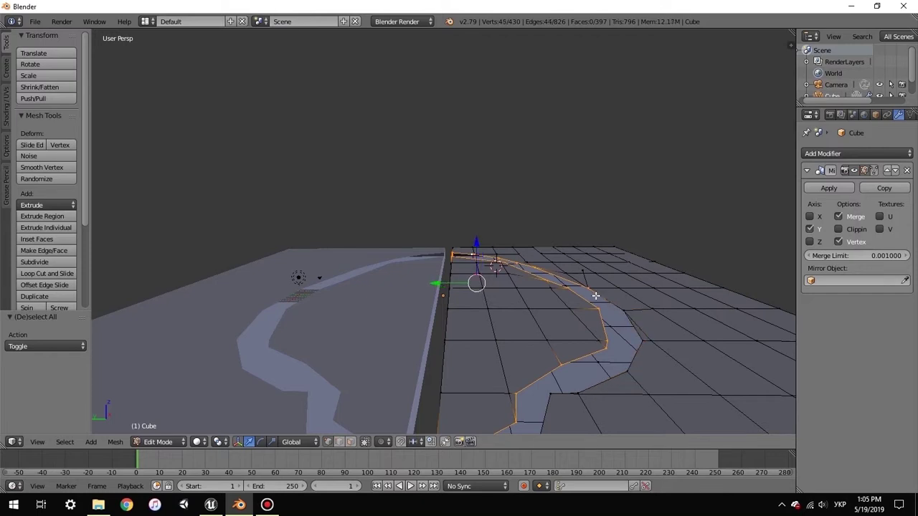
middle_click_drag(541, 299, 529, 282)
right_click(538, 264, "shift")
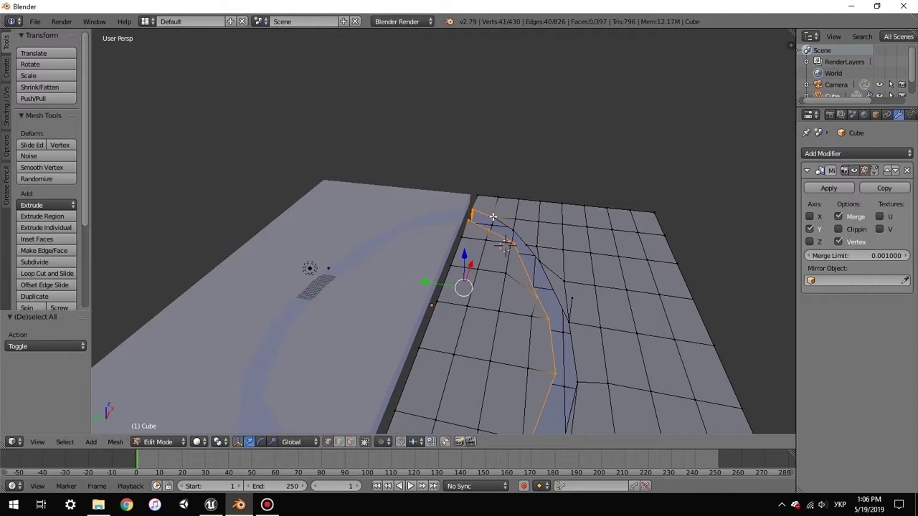
Deselect the remaining outer border vertices at the strip's far end, including the vertical edge of the wall opening
scroll(530, 207, "up", 5)
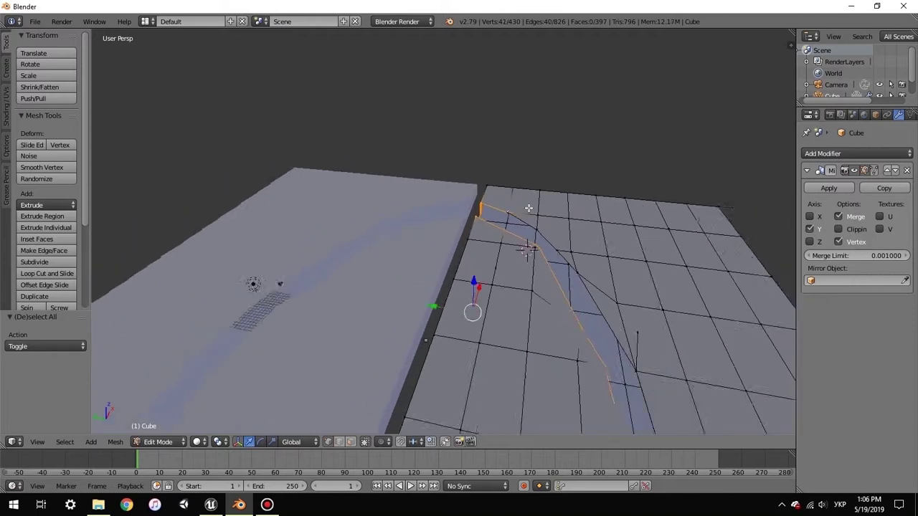
mouse_move(533, 208)
middle_mouse_down()
mouse_move(470, 222)
mouse_move(513, 221)
mouse_move(523, 236)
middle_mouse_up()
right_click(582, 250, "shift")
middle_click_drag(582, 250, 614, 246, "shift")
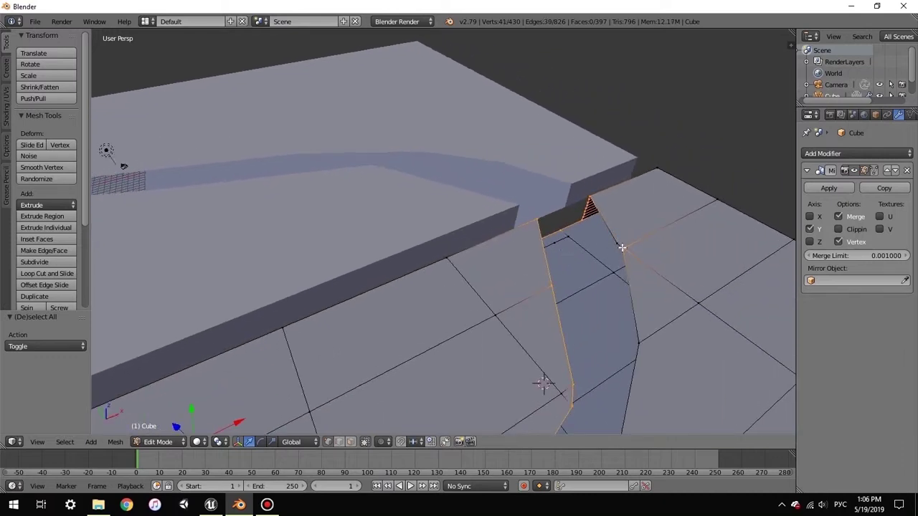
right_click(589, 203, "shift")
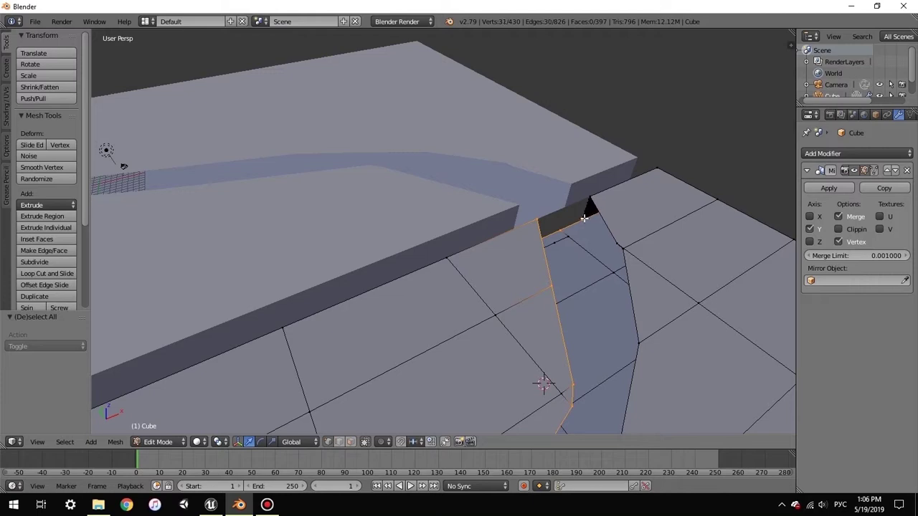
Deselect the vertical row of vertices below the inner border's corner at the far wall opening
middle_click_drag(622, 233, 561, 374)
right_click(595, 378, "shift")
right_click(592, 373, "shift")
right_click(593, 374, "shift")
right_click(592, 380, "shift")
right_click(592, 386, "shift")
right_click(590, 393, "shift")
right_click(591, 398, "shift")
right_click(590, 403, "shift")
right_click(591, 409, "shift")
right_click(590, 414, "shift")
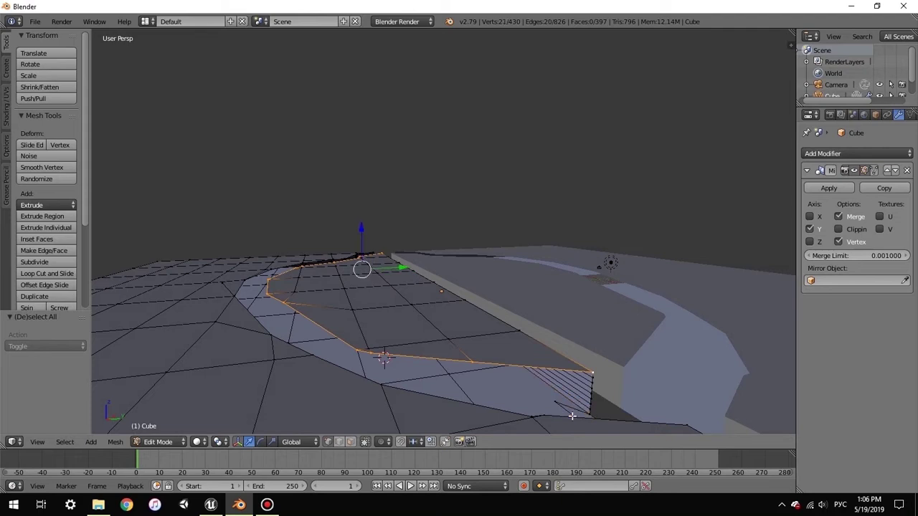
Deselect the near opening's inner wall vertices, extrude the inner border downward by 7.176 along Z, and fine-tune its height
middle_click_drag(511, 382, 574, 385)
middle_click_drag(388, 348, 596, 326)
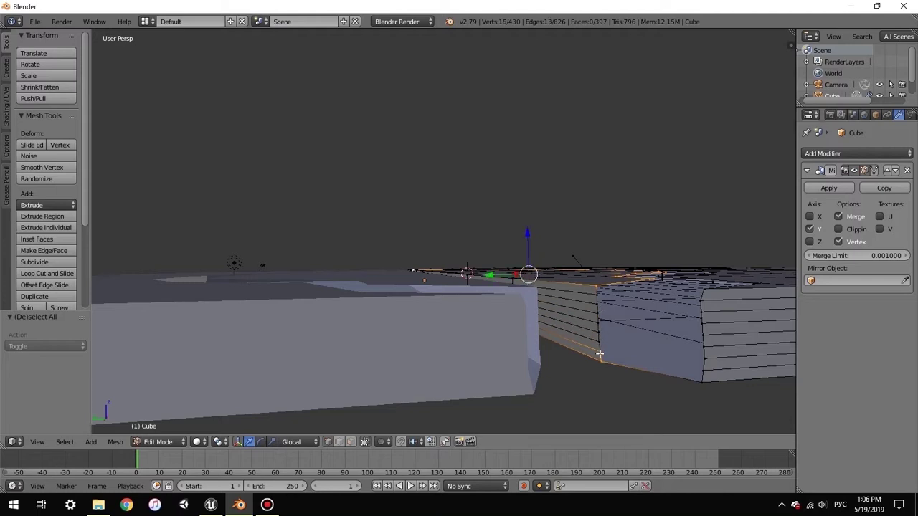
middle_click_drag(529, 350, 516, 299)
key("e")
left_click(531, 332)
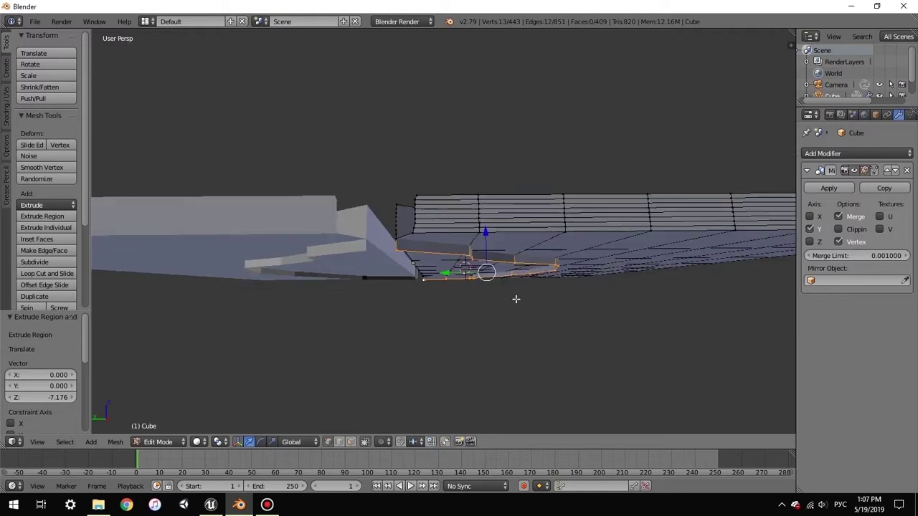
left_click_drag(487, 231, 486, 229)
Clear the selection and select the open boundary loop along the strip's outer border
middle_click_drag(486, 228, 509, 370)
middle_click_drag(530, 302, 425, 339)
scroll(439, 296, "up", 3)
middle_click_drag(449, 291, 584, 285)
middle_click_drag(456, 248, 424, 225)
middle_click_drag(466, 257, 269, 248)
key("a")
middle_click_drag(498, 338, 705, 351)
right_click(536, 283, "alt")
middle_click_drag(537, 282, 565, 348)
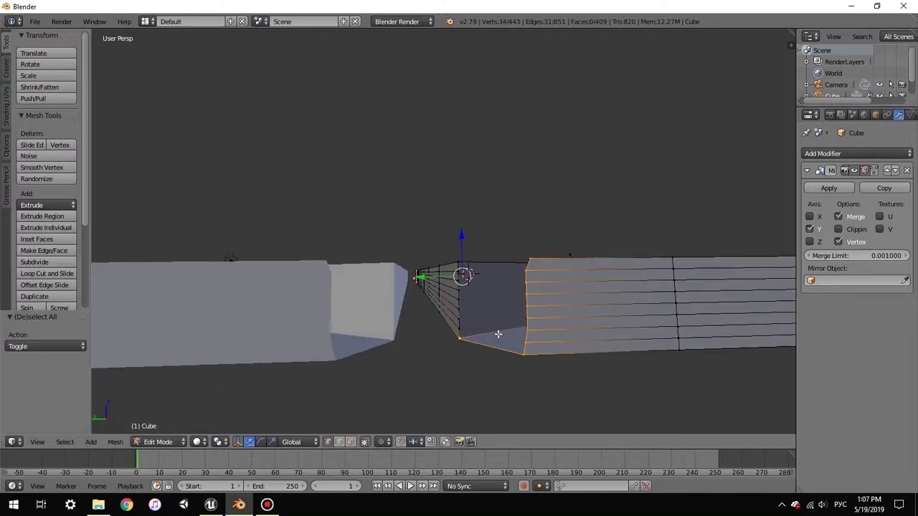
Deselect the side wall vertices at both ends of the loop, keeping the strip's outer top border selected
middle_click_drag(499, 334, 487, 337)
right_click(712, 354, "shift")
mouse_move(713, 354)
middle_mouse_down()
mouse_move(462, 290)
mouse_move(597, 244)
middle_mouse_up()
scroll(597, 243, "up", 4)
right_click(583, 178, "shift")
mouse_move(582, 178)
middle_mouse_down()
mouse_move(574, 205)
mouse_move(494, 145)
mouse_move(552, 221)
mouse_move(522, 218)
mouse_move(710, 158)
mouse_move(646, 179)
middle_mouse_up()
right_click(432, 221, "shift")
mouse_move(432, 221)
middle_mouse_down()
mouse_move(667, 225)
mouse_move(538, 323)
mouse_move(638, 332)
mouse_move(625, 324)
mouse_move(731, 357)
middle_mouse_up()
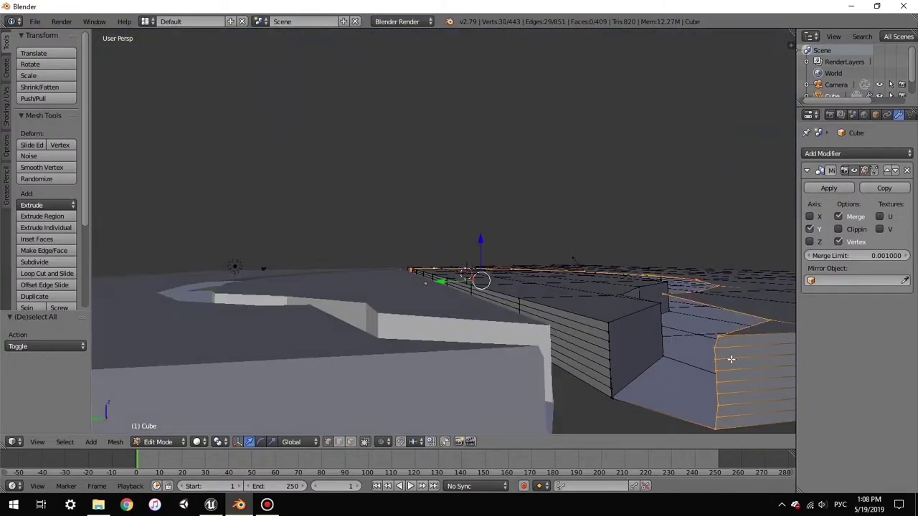
right_click(717, 416, "shift")
right_click(716, 428, "shift")
mouse_move(716, 428)
middle_mouse_down()
mouse_move(230, 328)
mouse_move(367, 270)
mouse_move(217, 360)
middle_mouse_up()
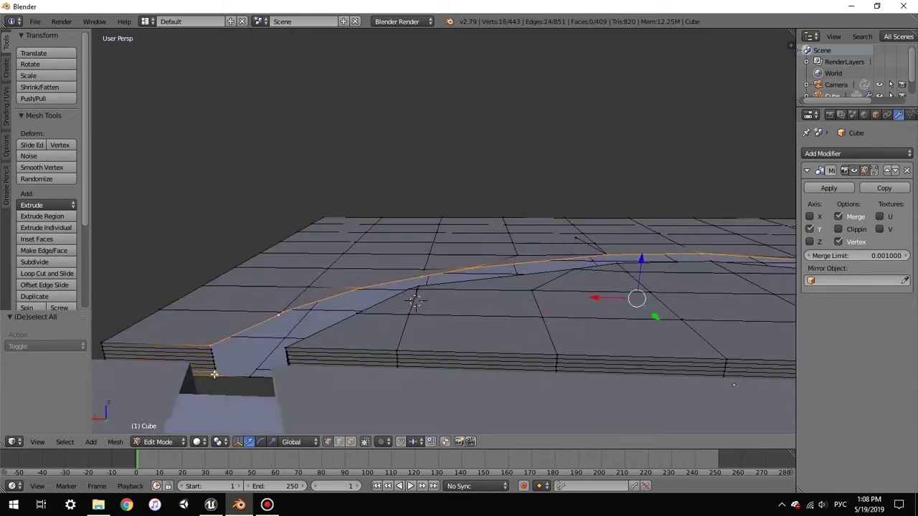
Extrude the outer border downward by 5.472 along Z and fine-tune the height of its lower edge
middle_click_drag(287, 371, 316, 330)
key("e")
key("z")
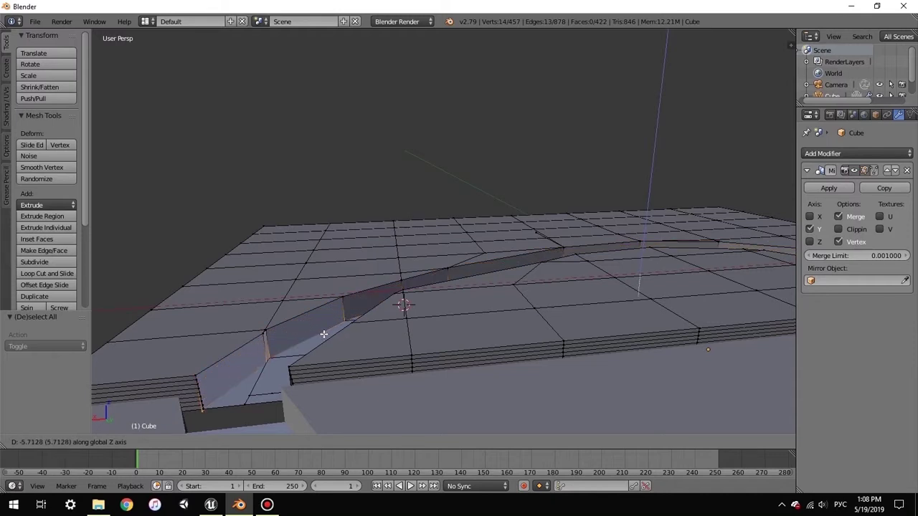
left_click(324, 331)
middle_click_drag(266, 335, 391, 289)
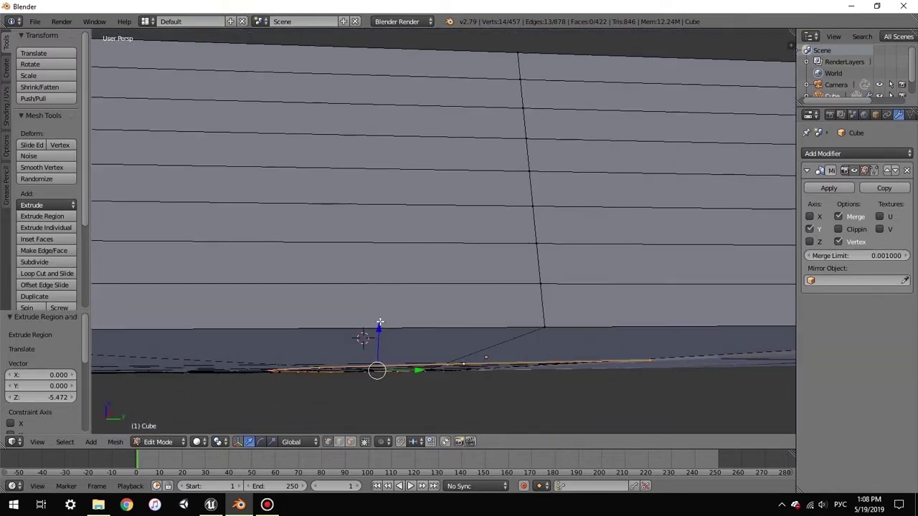
left_click_drag(378, 327, 376, 323)
Clear the selection, return to Object Mode and apply the Mirror modifier
middle_click_drag(403, 309, 451, 342)
key("a")
scroll(451, 342, "down", 5)
mouse_move(485, 309)
middle_mouse_down()
mouse_move(482, 341)
mouse_move(485, 304)
middle_mouse_up()
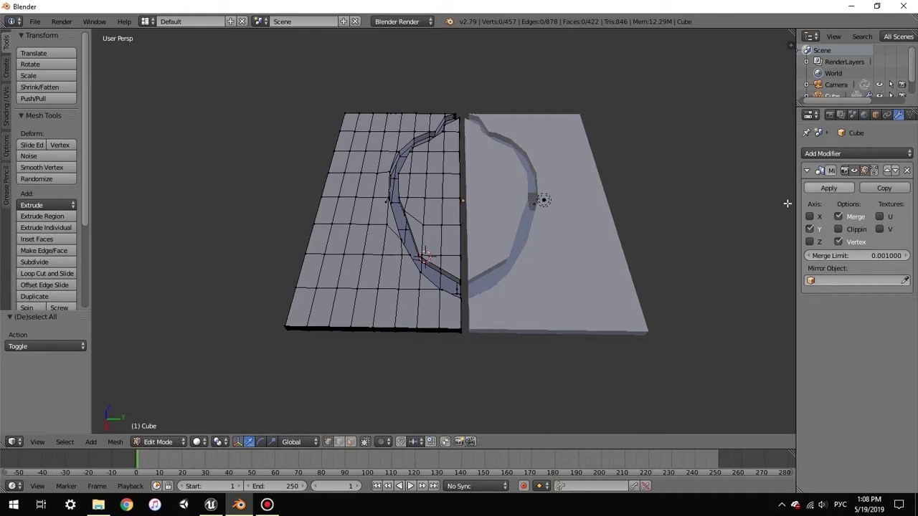
middle_click_drag(681, 205, 680, 186)
key("Tab")
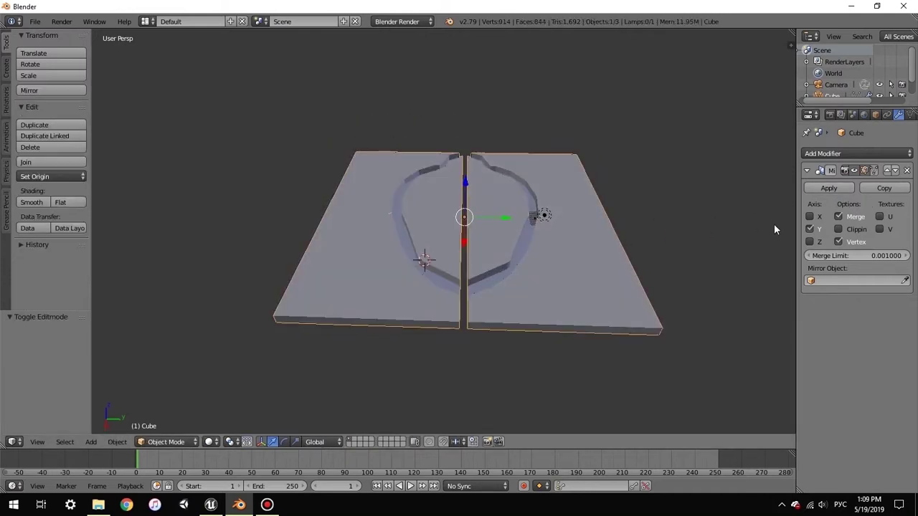
left_click(832, 188)
mouse_move(594, 248)
middle_mouse_down()
mouse_move(588, 211)
mouse_move(598, 147)
mouse_move(615, 275)
mouse_move(594, 268)
mouse_move(593, 238)
middle_mouse_up()
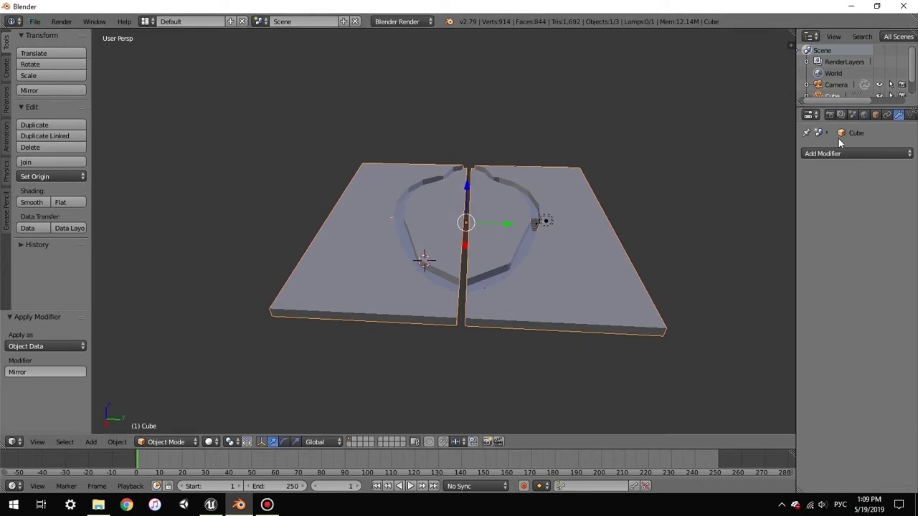
scroll(823, 99, "down", 2)
Return the mirrored slab to Edit Mode and turn on the display of face normals
key("Tab")
key("n")
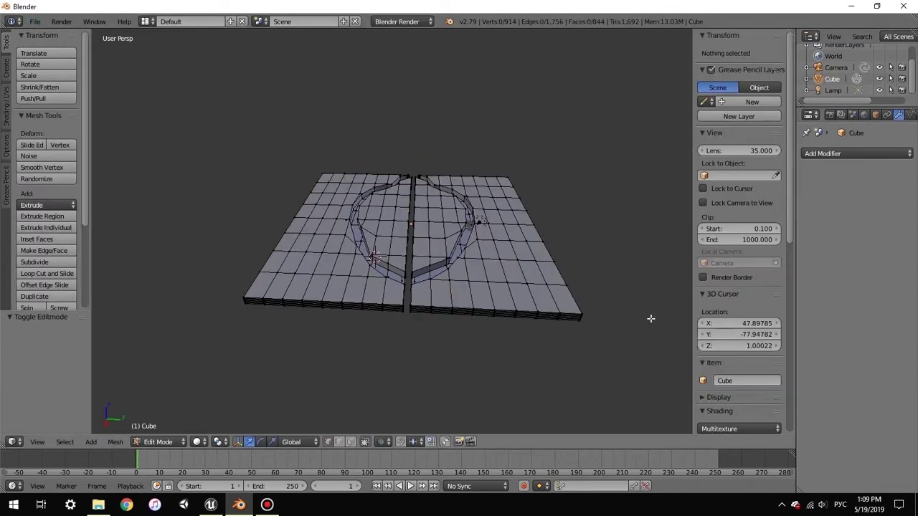
scroll(717, 346, "down", 10)
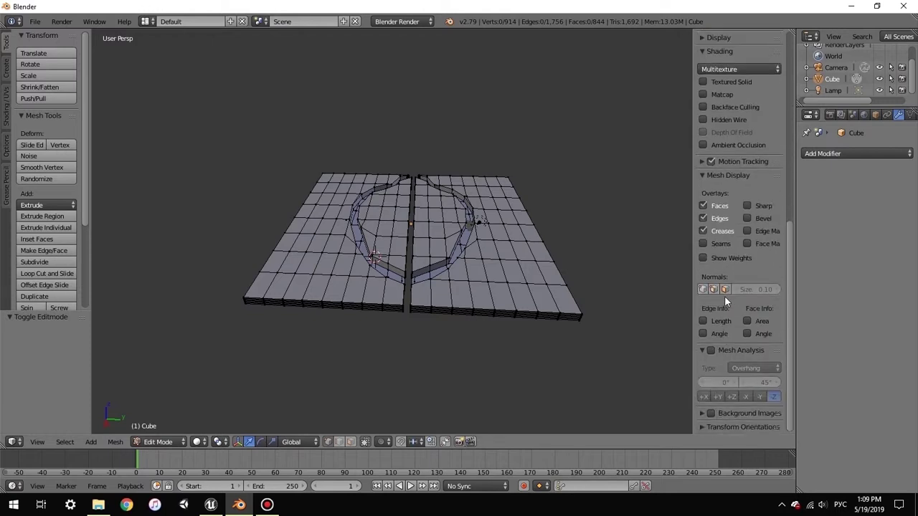
left_click(725, 289)
scroll(517, 291, "up", 6)
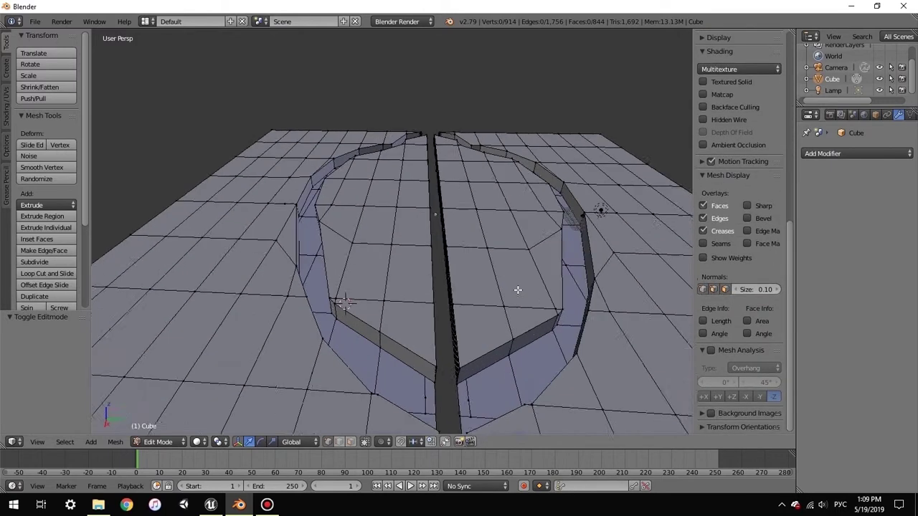
Inspect the slab from above and below, and recalculate the mesh's face normals
middle_click_drag(511, 280, 487, 227)
scroll(487, 227, "up", 8)
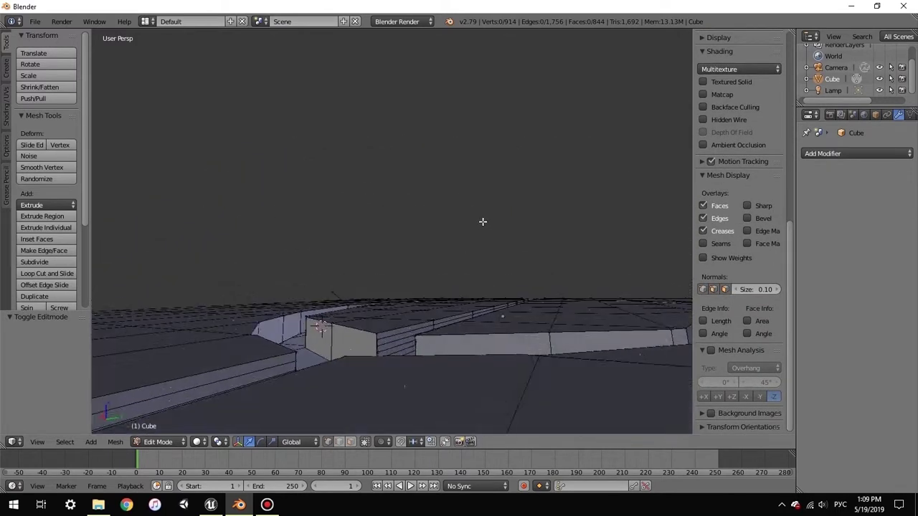
scroll(487, 205, "up", 4)
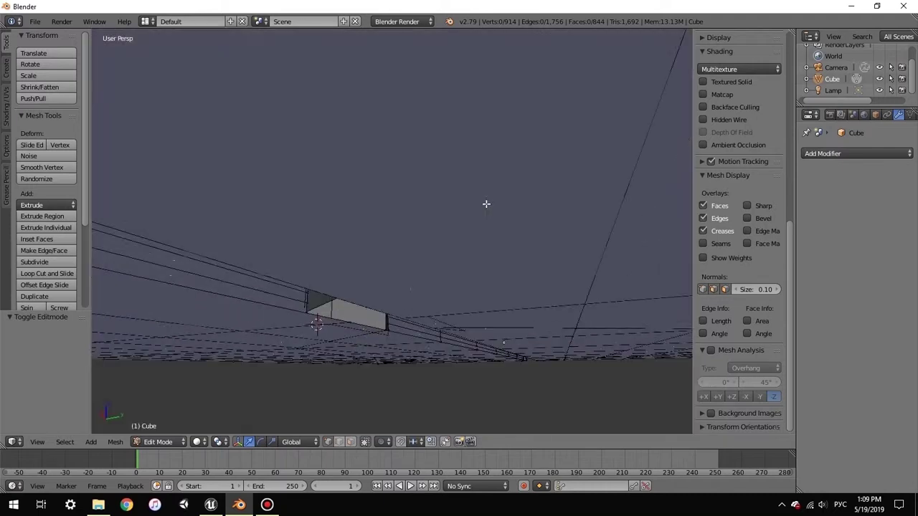
scroll(502, 212, "down", 6)
middle_click_drag(487, 206, 512, 236)
scroll(503, 217, "up", 2)
scroll(507, 227, "down", 3)
scroll(512, 236, "up", 2)
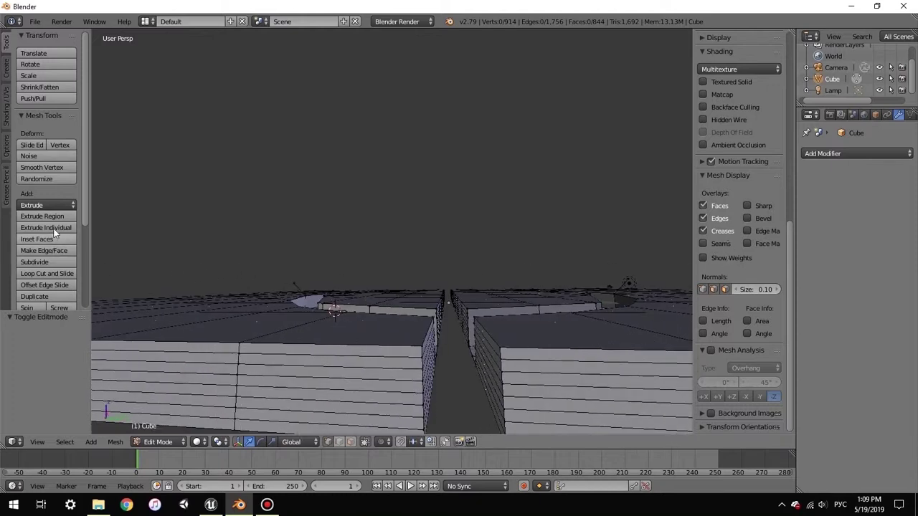
left_click(6, 100)
left_click(42, 138)
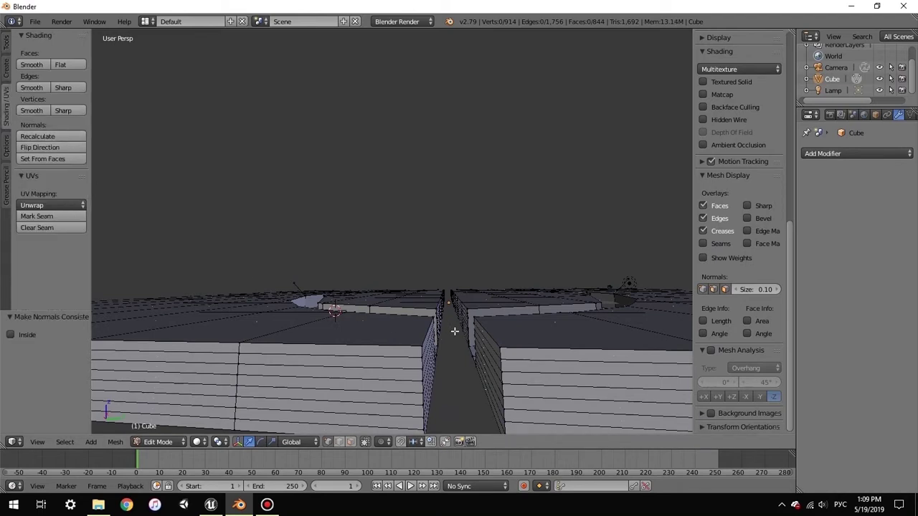
middle_click_drag(447, 327, 433, 350)
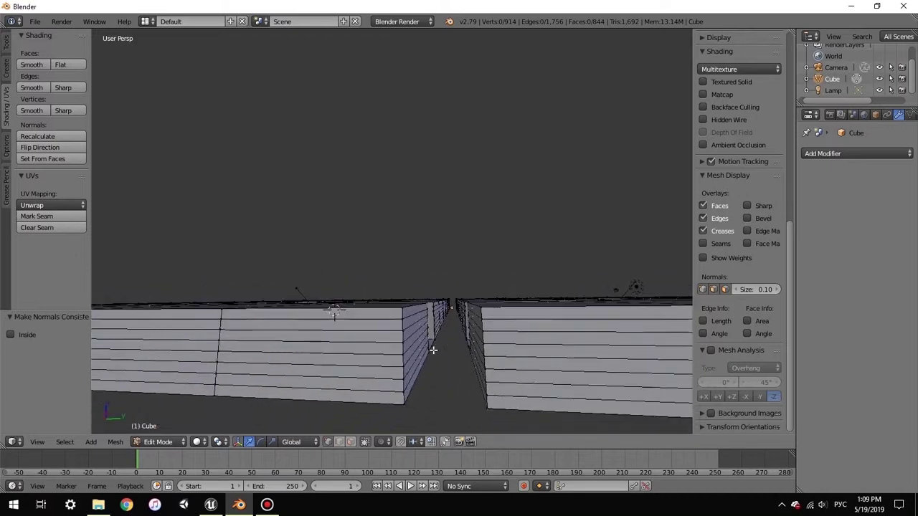
middle_click_drag(434, 390, 447, 252)
key("Tab")
key("Tab")
right_click(439, 172)
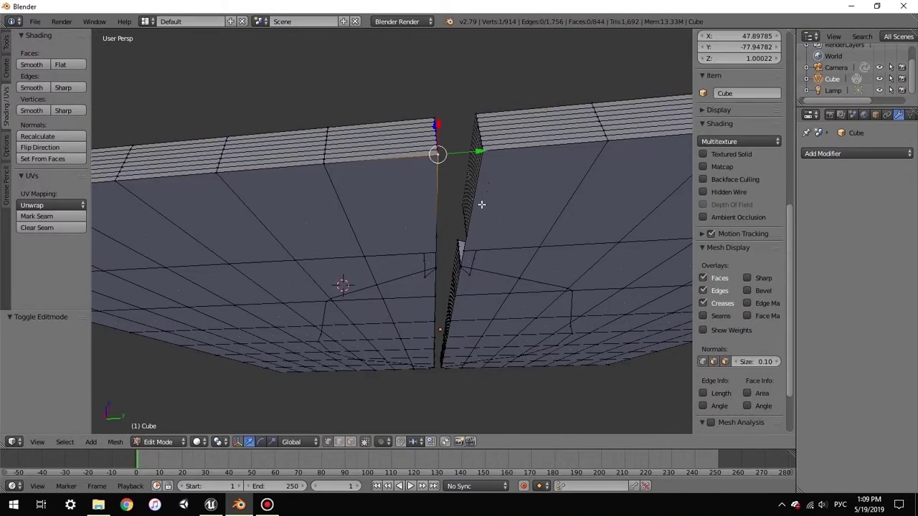
right_click(436, 228, "ctrl")
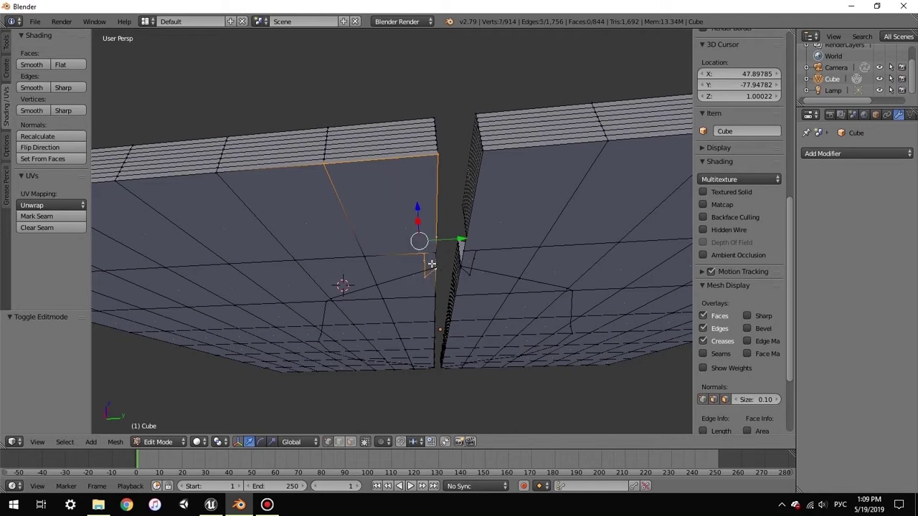
key("a")
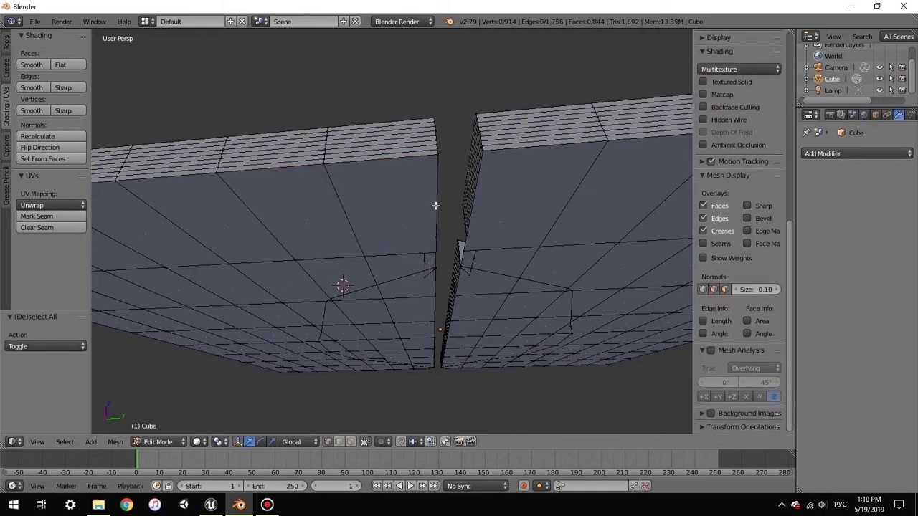
Select the bottom edges of the left half that run along the central gap
right_click(436, 208, "alt")
right_click(435, 290, "alt")
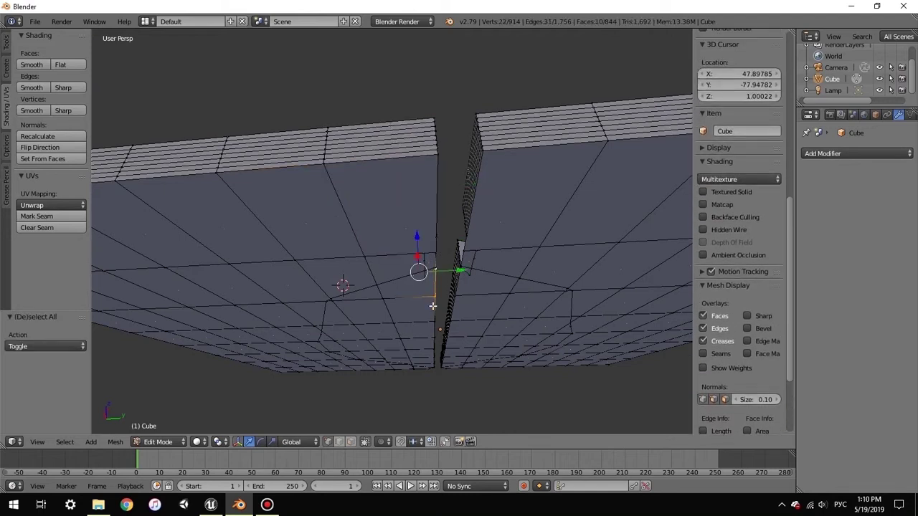
right_click(436, 219, "alt+shift")
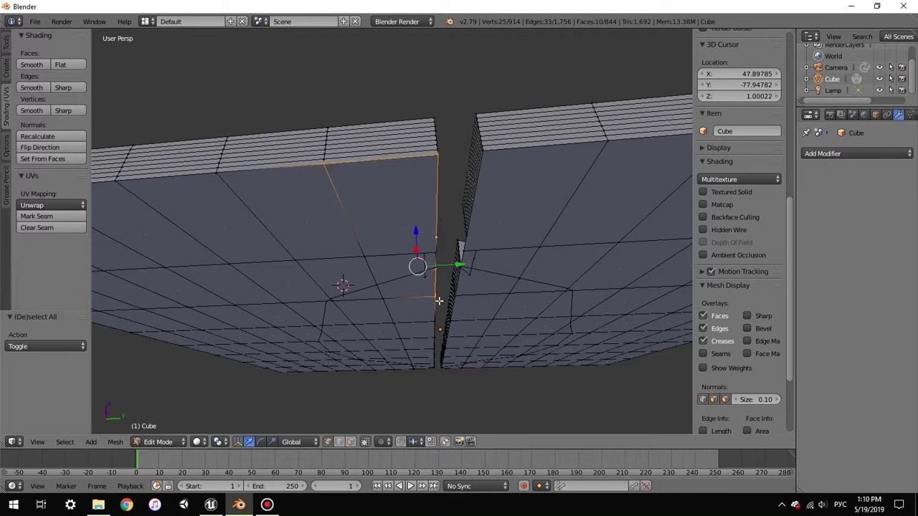
right_click(433, 311, "alt+shift")
middle_click_drag(446, 296, 438, 219)
right_click(445, 159, "alt+shift")
middle_click_drag(449, 163, 459, 203)
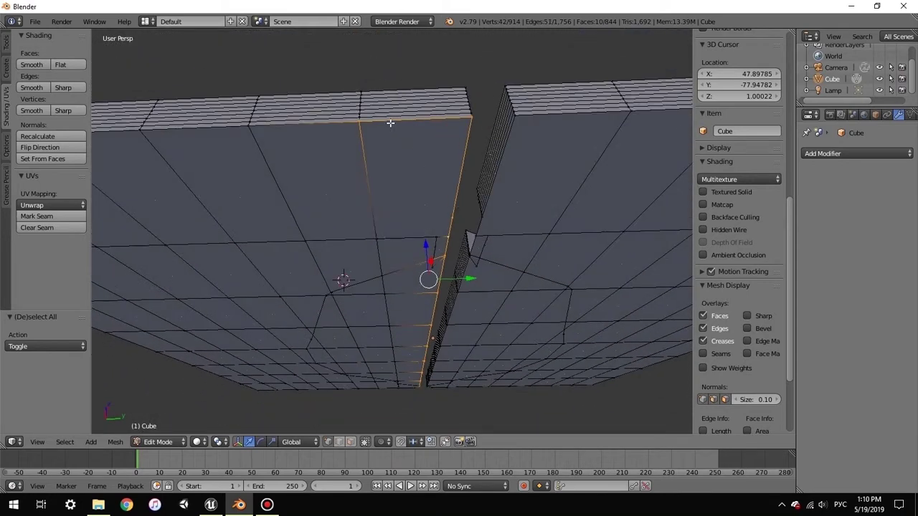
Deselect the stray front-edge vertex and add the right half's bottom edges along the gap to the selection
right_click(360, 120, "shift")
middle_click_drag(515, 212, 484, 182)
right_click(465, 171, "alt+shift")
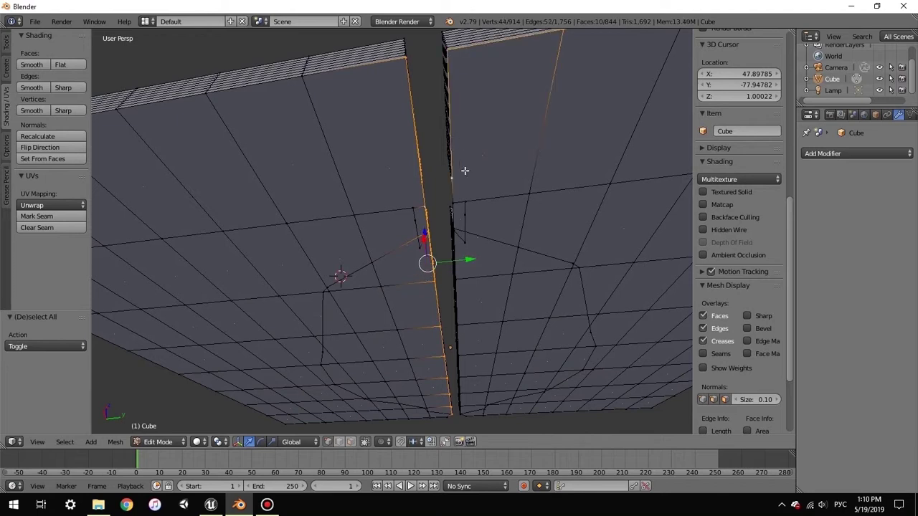
right_click(457, 307, "alt+shift")
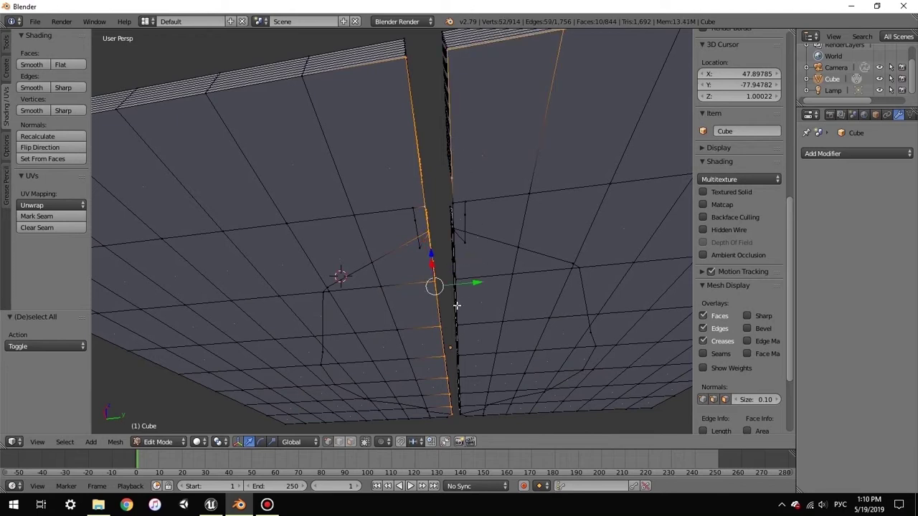
right_click(453, 256, "alt+shift")
middle_click_drag(475, 279, 592, 256)
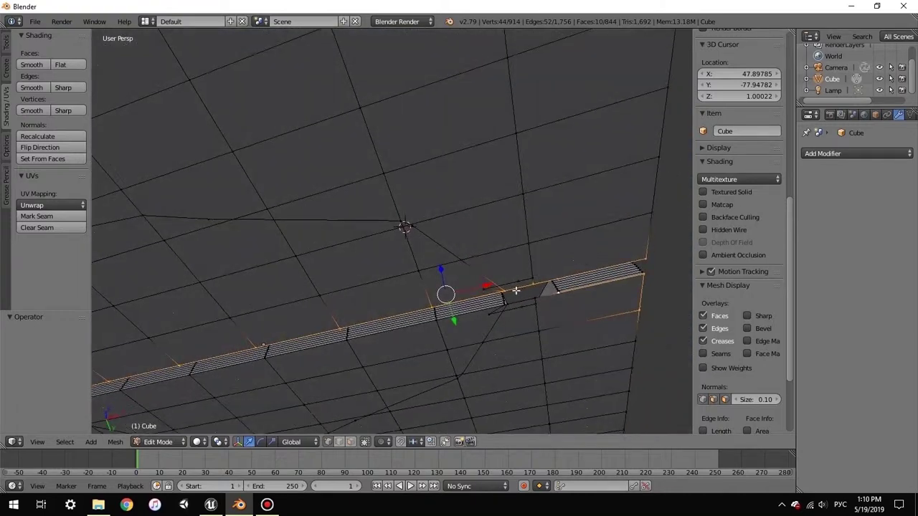
right_click(457, 321, "alt+shift")
Deselect the stray vertices on the top surface of the left island next to the gap
middle_click_drag(291, 350, 563, 385)
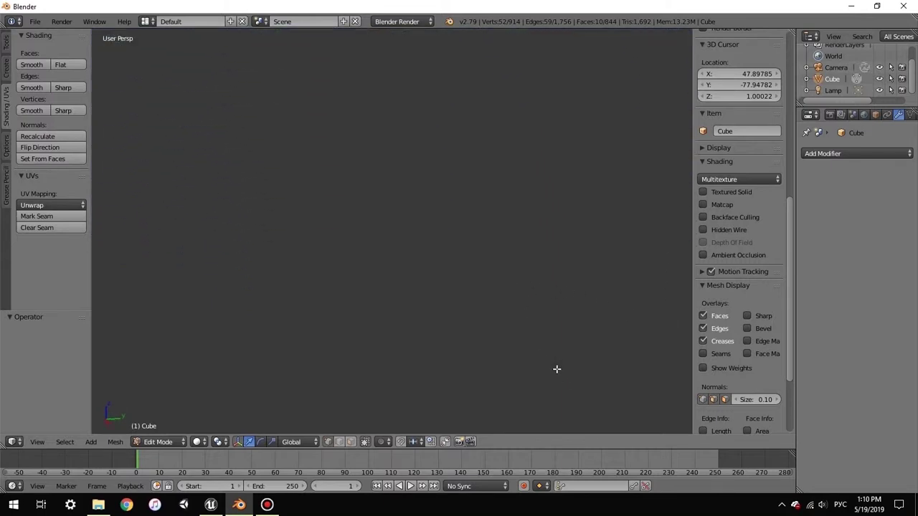
middle_click_drag(530, 321, 516, 284)
middle_click_drag(411, 289, 266, 328)
right_click(198, 342, "shift")
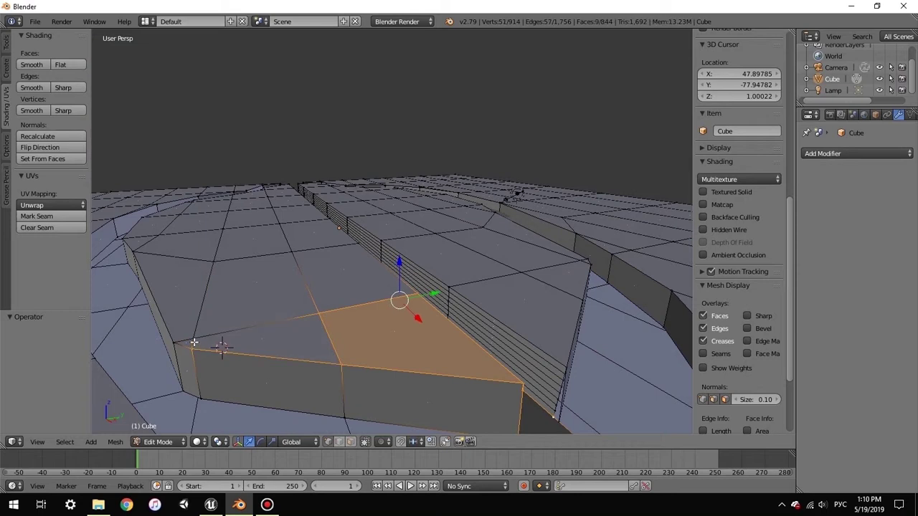
right_click(318, 314, "shift")
right_click(375, 364, "shift")
middle_click_drag(524, 360, 431, 352)
right_click(280, 285, "shift")
middle_click_drag(284, 295, 289, 296)
Deselect the column of vertices at the front end of the left island's gap wall, above its bottom edge
right_click(225, 303, "shift")
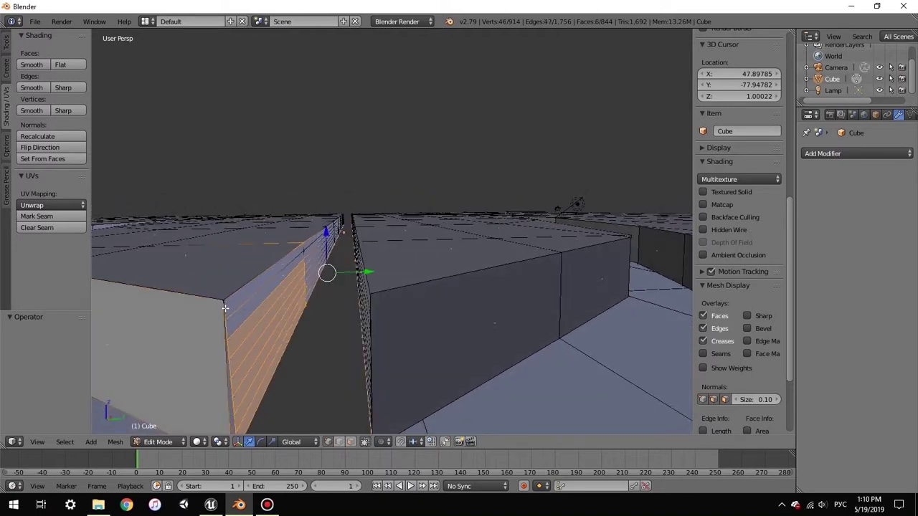
right_click(225, 332, "shift")
right_click(229, 359, "shift")
right_click(236, 376, "shift")
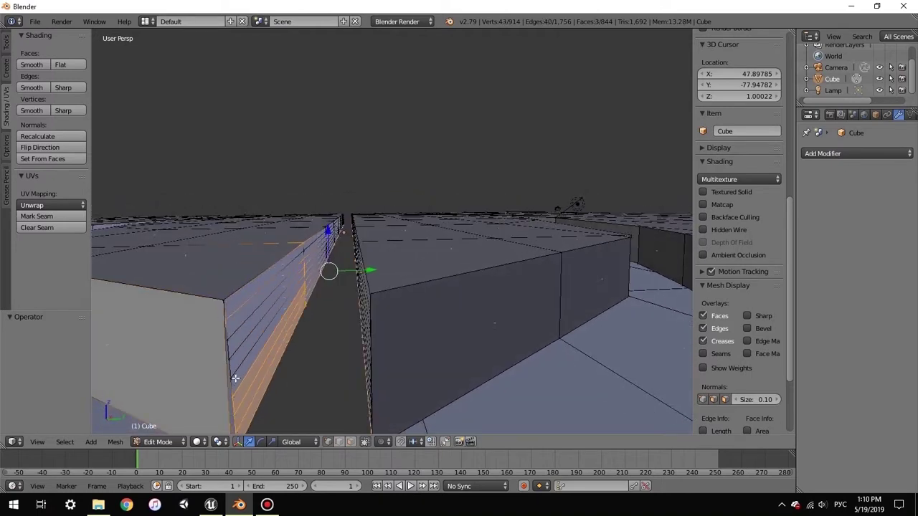
right_click(232, 395, "shift")
right_click(243, 418, "shift")
right_click(247, 415, "shift")
right_click(246, 410, "shift")
right_click(244, 402, "shift")
right_click(248, 404, "shift")
right_click(245, 393, "shift")
right_click(248, 394, "shift")
right_click(247, 396, "shift")
right_click(248, 391, "shift")
right_click(249, 392, "shift")
Deselect the next column of vertices farther back in the left island's gap wall, keeping the bottom edge selected
mouse_move(340, 346)
middle_mouse_down()
mouse_move(349, 338)
mouse_move(315, 352)
mouse_move(332, 355)
middle_mouse_up()
right_click(172, 302, "shift")
right_click(178, 306, "shift")
right_click(179, 310, "shift")
middle_click_drag(214, 312, 245, 303)
right_click(265, 330, "shift")
right_click(267, 338, "shift")
right_click(267, 341, "shift")
right_click(267, 347, "shift")
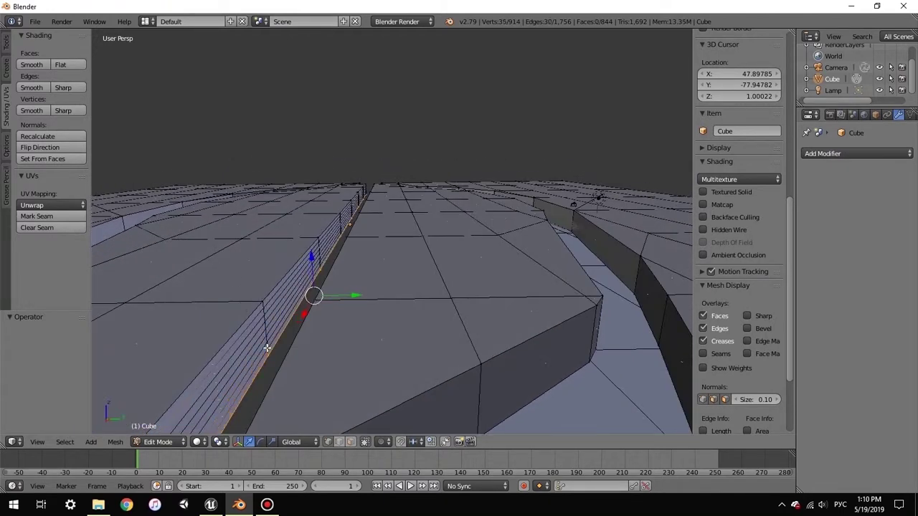
Deselect the remaining stray vertices around the lower front corner of the left island
scroll(267, 355, "up", 5)
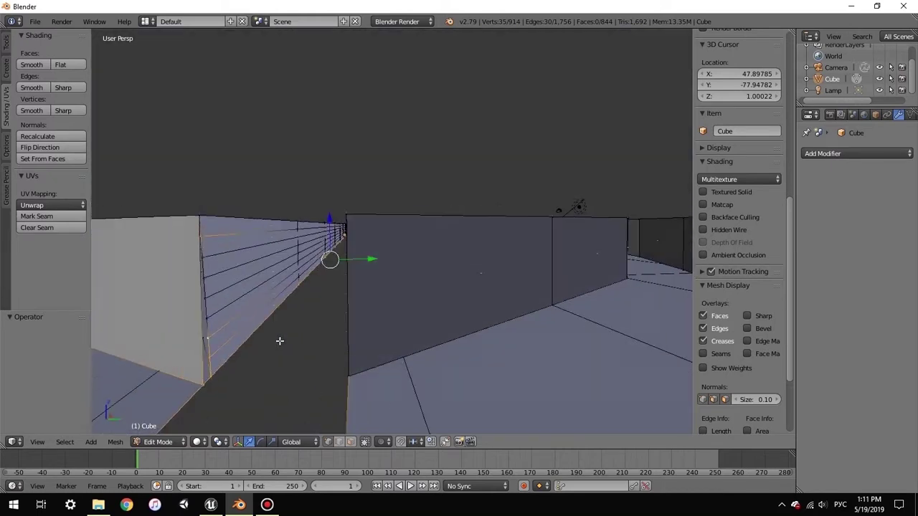
right_click(265, 375, "shift")
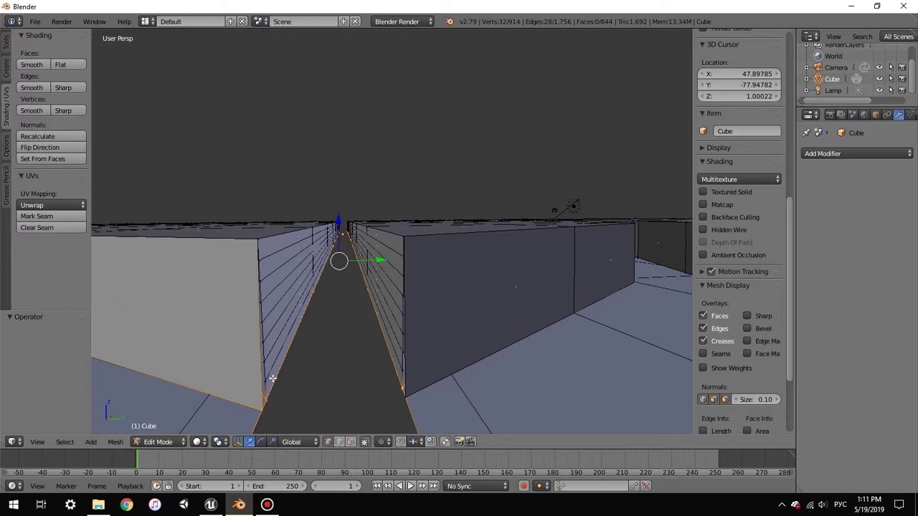
right_click(260, 409, "shift")
middle_click_drag(282, 393, 356, 306)
middle_click_drag(423, 166, 557, 134)
right_click(548, 129, "shift")
Deselect the vertex column where the outer left gap wall meets the channel, leaving the bottom edge selected
middle_click_drag(486, 173, 468, 184)
right_click(281, 113, "shift")
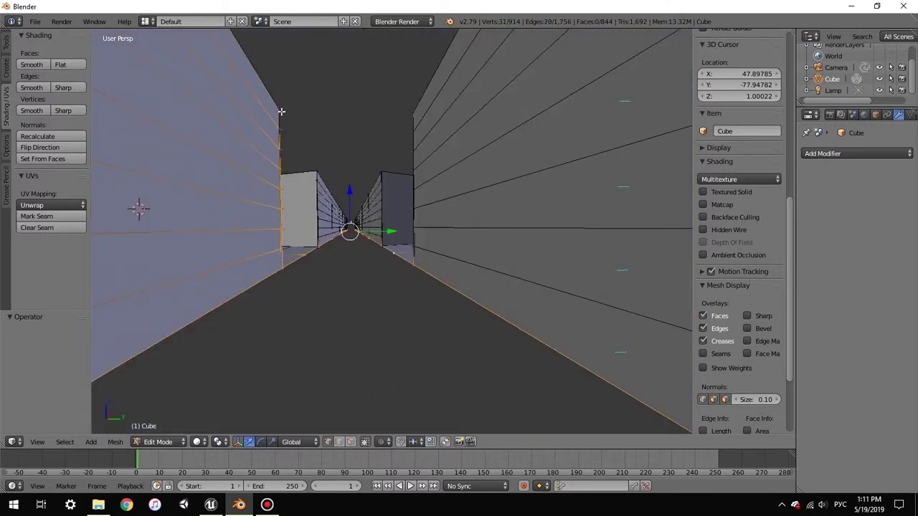
right_click(279, 141, "shift")
right_click(279, 165, "shift")
right_click(277, 185, "shift")
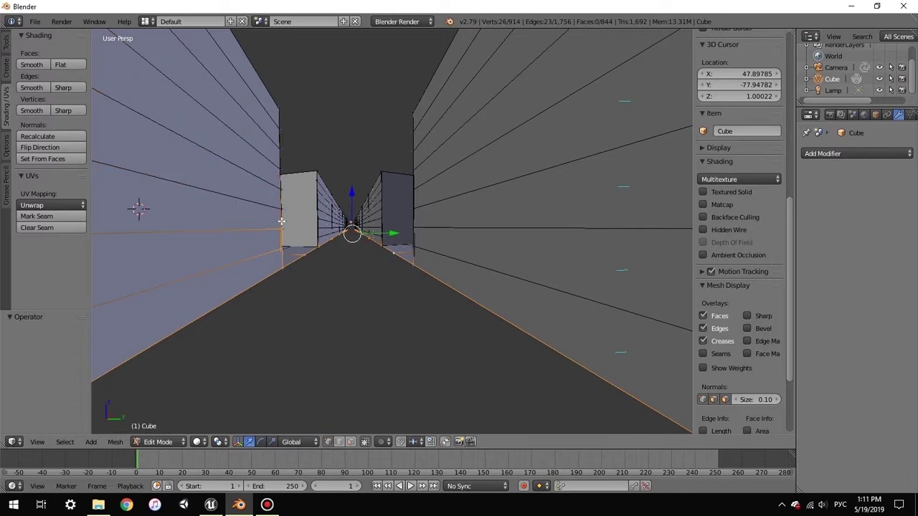
right_click(280, 248, "shift")
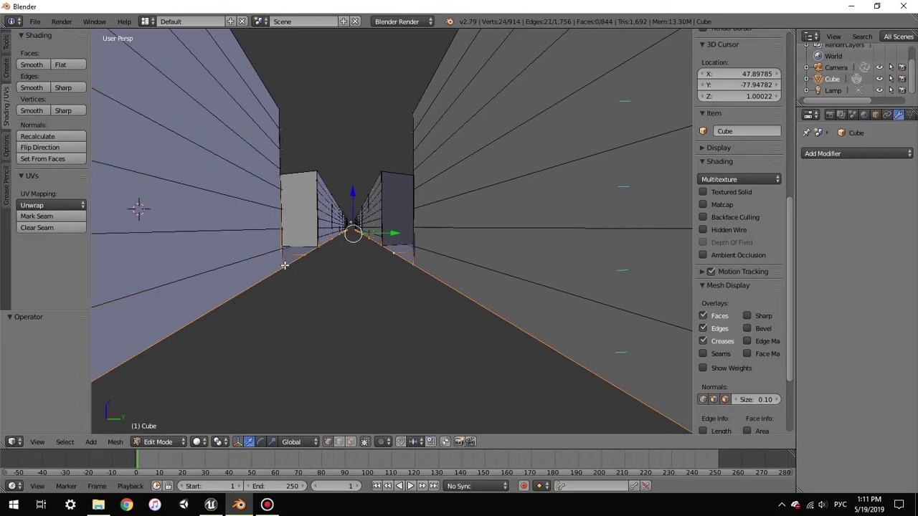
Examine the selected gap edges from both ends of the slab and from above
middle_click_drag(300, 264, 334, 322)
middle_click_drag(422, 302, 156, 348, "shift")
scroll(415, 345, "up", 6)
middle_click_drag(373, 256, 366, 316, "shift")
scroll(369, 320, "up", 3)
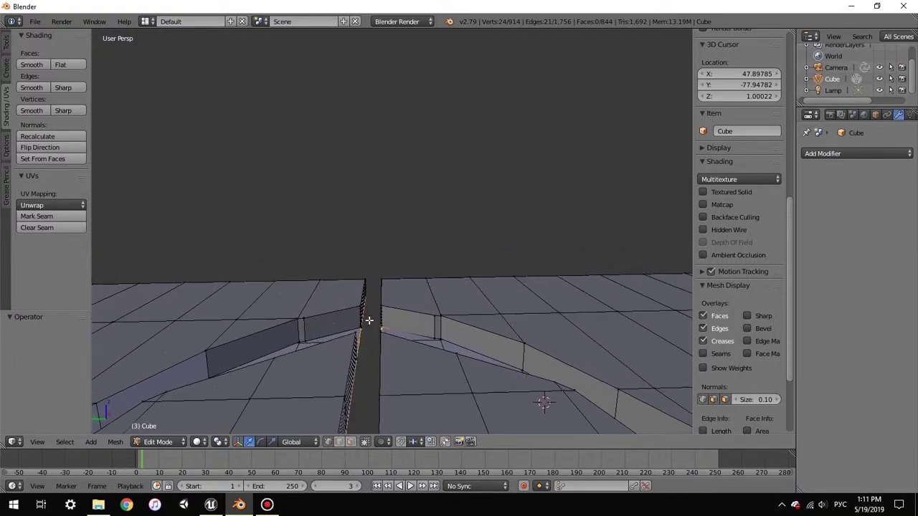
scroll(369, 319, "down", 4)
middle_click_drag(368, 319, 365, 359)
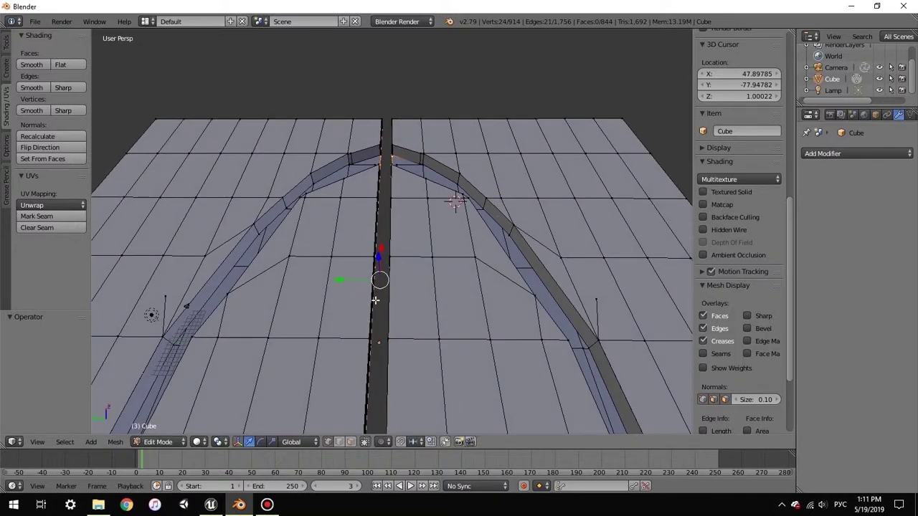
middle_click_drag(418, 237, 610, 352)
scroll(365, 350, "down", 6)
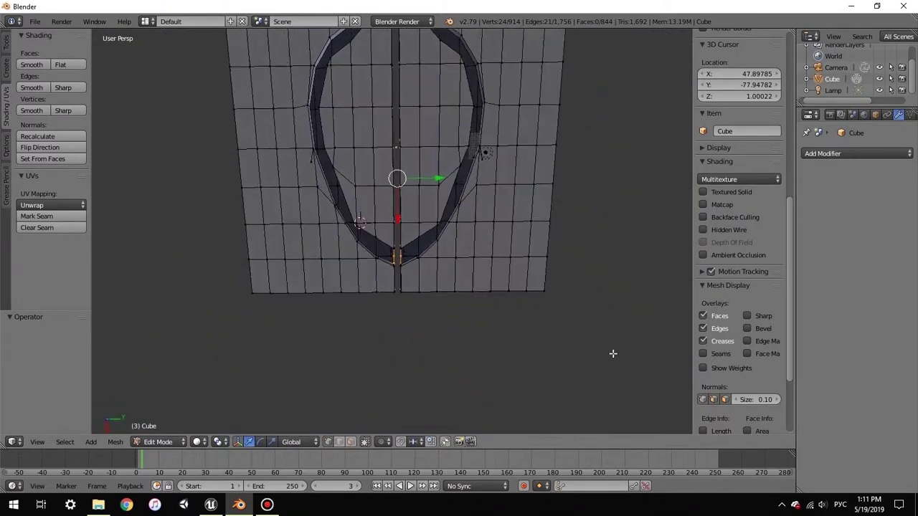
scroll(385, 325, "up", 5)
middle_click_drag(386, 327, 629, 205)
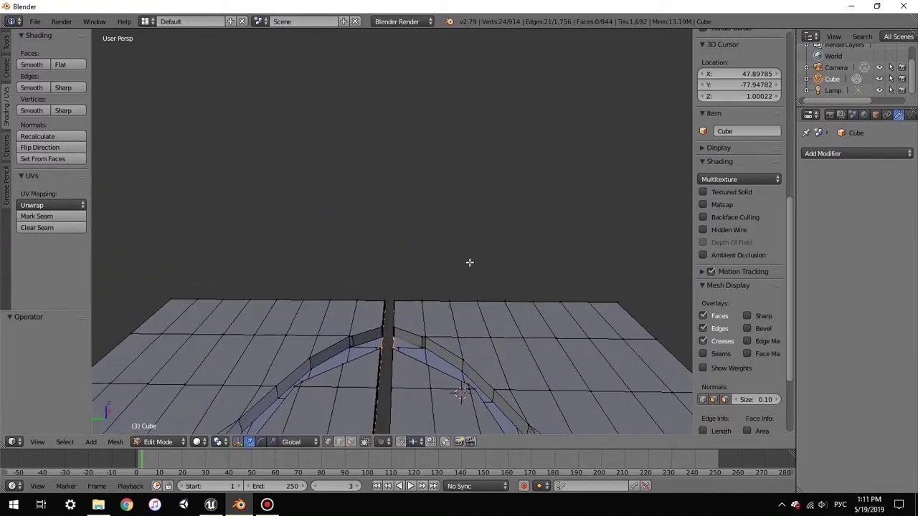
middle_click_drag(462, 266, 537, 258)
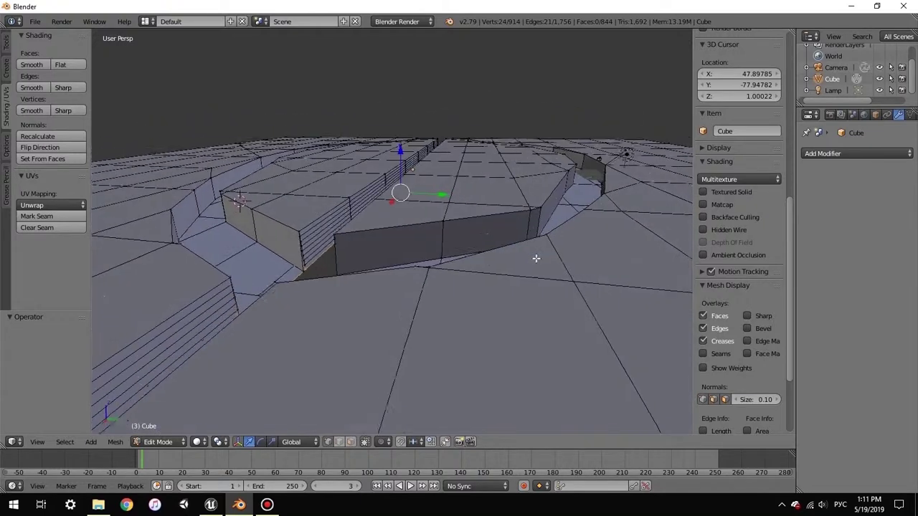
Deselect the leftover vertices at the corner where the channel floor meets the central gap
scroll(322, 275, "up", 3)
middle_click_drag(323, 275, 343, 268)
scroll(340, 265, "down", 3)
scroll(344, 268, "down", 3)
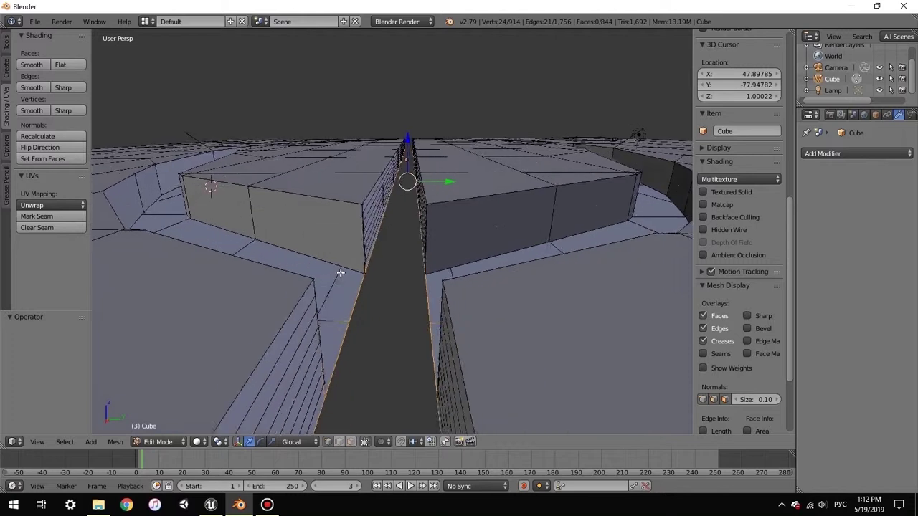
scroll(348, 266, "up", 5)
middle_click_drag(351, 265, 524, 267)
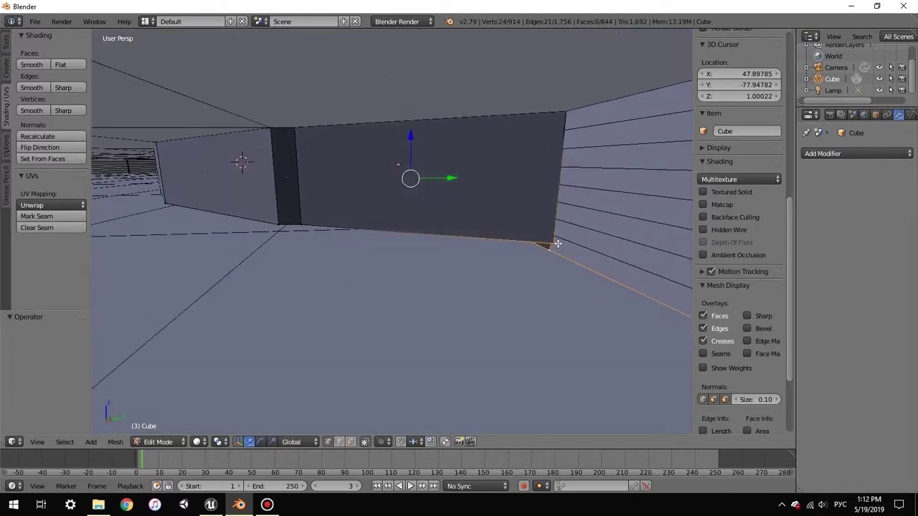
scroll(565, 264, "up", 4)
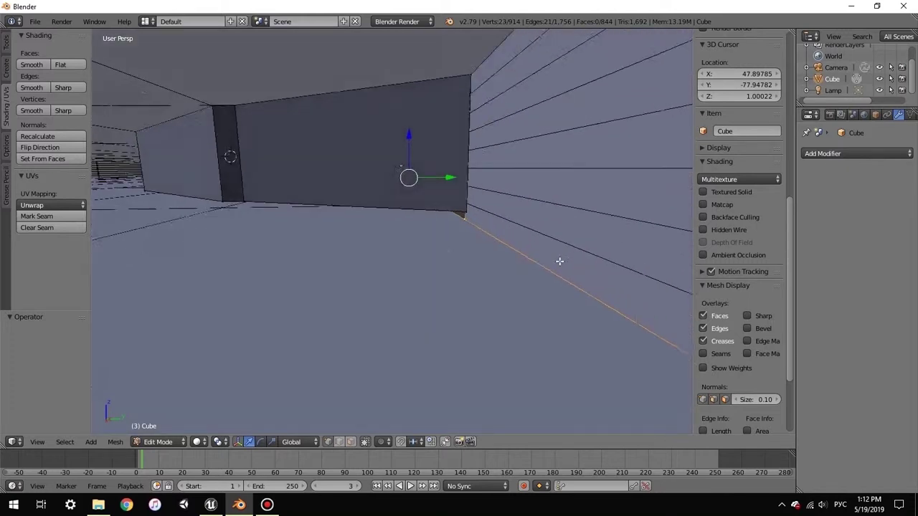
scroll(561, 262, "down", 4)
middle_click_drag(565, 263, 430, 259)
Fill the central gap between the selected bottom edges of both halves with a single face
key("f")
middle_click_drag(498, 290, 422, 221)
key("ctrl+z")
key("f")
scroll(423, 213, "down", 4)
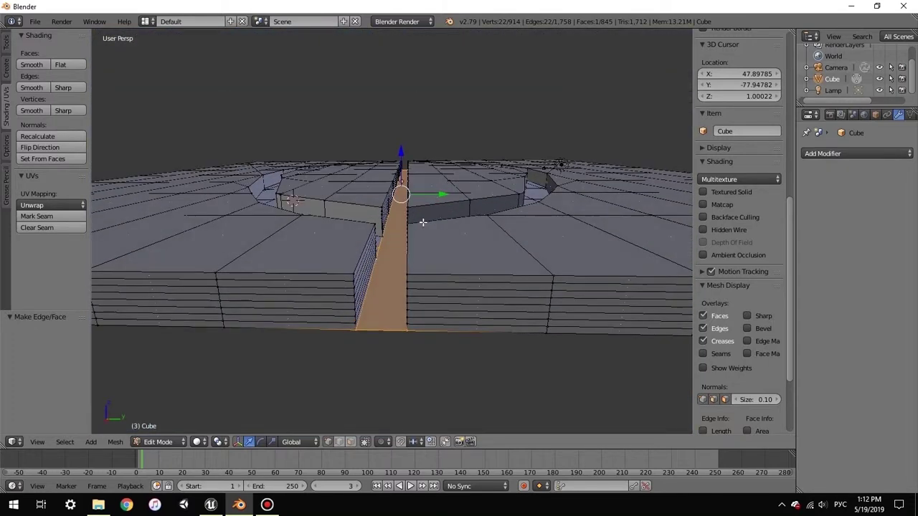
Add a Solidify modifier to the slab
left_click(836, 152)
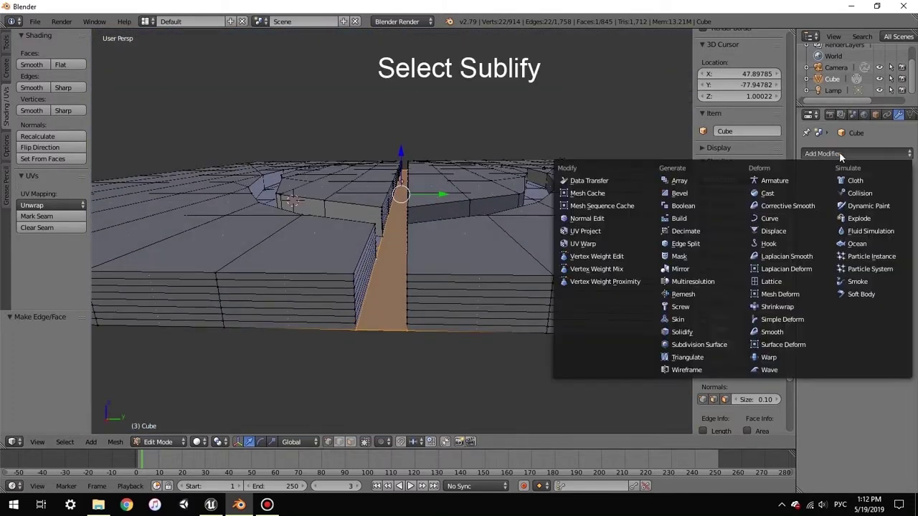
left_click(698, 332)
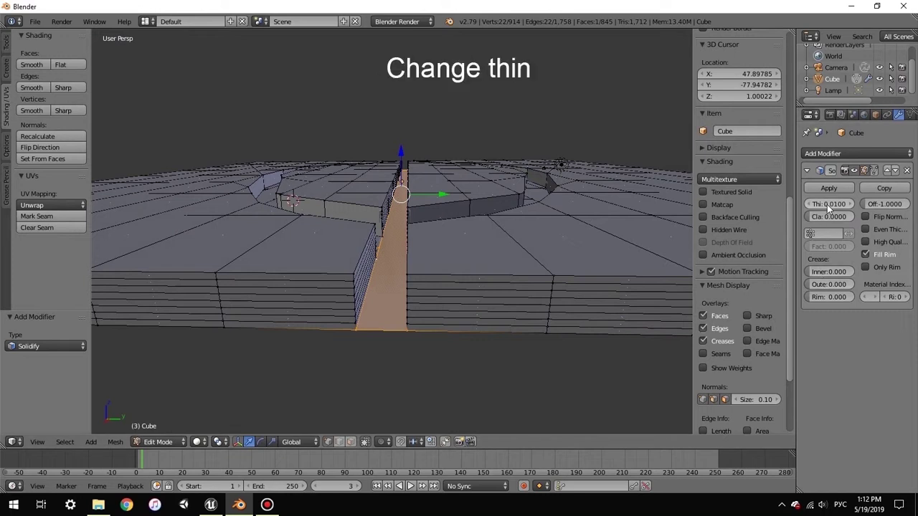
Try Solidify thicknesses of 0.1080, 0.1040 and 0.0610 and inspect the gap's corners in the channel
mouse_move(829, 205)
left_mouse_down()
mouse_move(820, 204)
mouse_move(834, 204)
left_mouse_up()
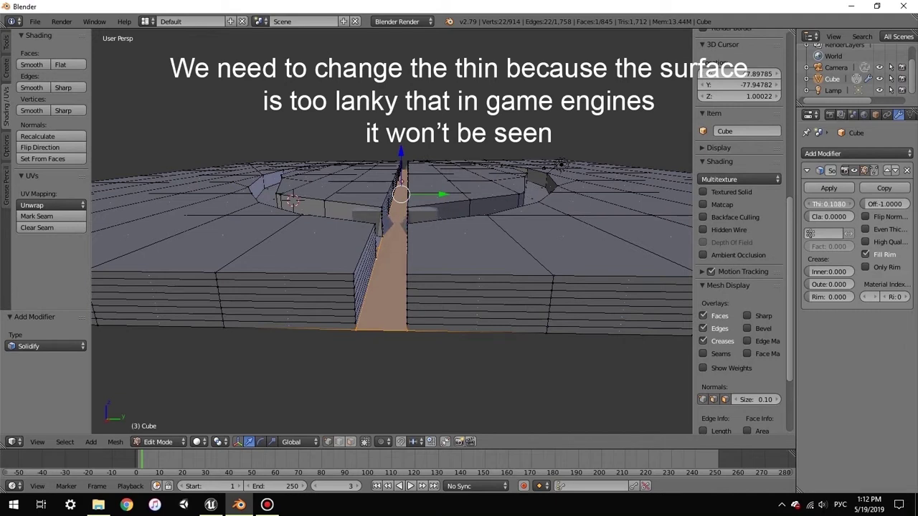
left_click_drag(829, 204, 833, 204)
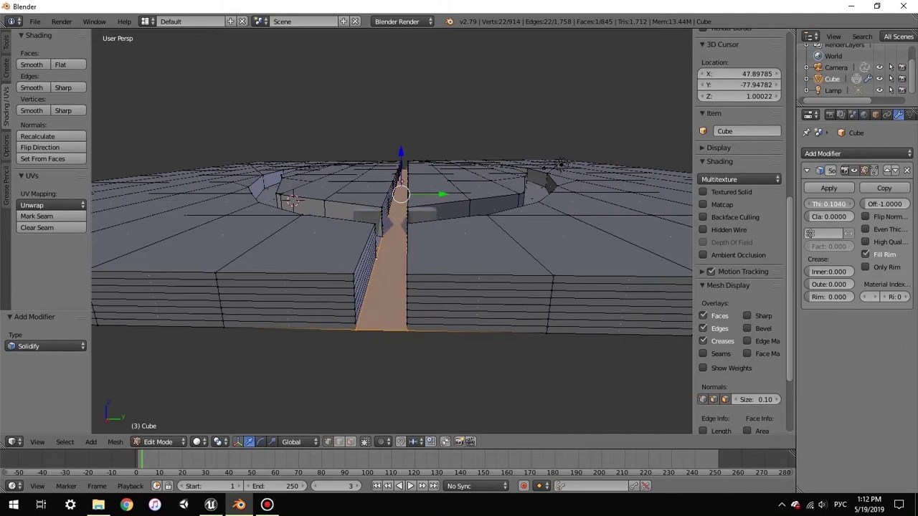
left_click_drag(829, 205, 834, 204)
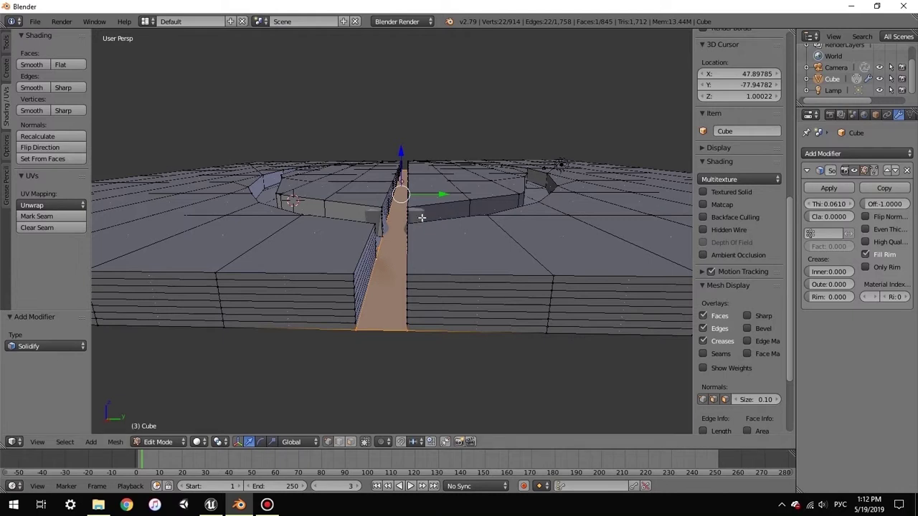
scroll(432, 216, "up", 6)
scroll(431, 218, "down", 2)
middle_click_drag(431, 218, 431, 202)
scroll(432, 202, "down", 1)
middle_click_drag(436, 202, 428, 206)
scroll(428, 206, "up", 3)
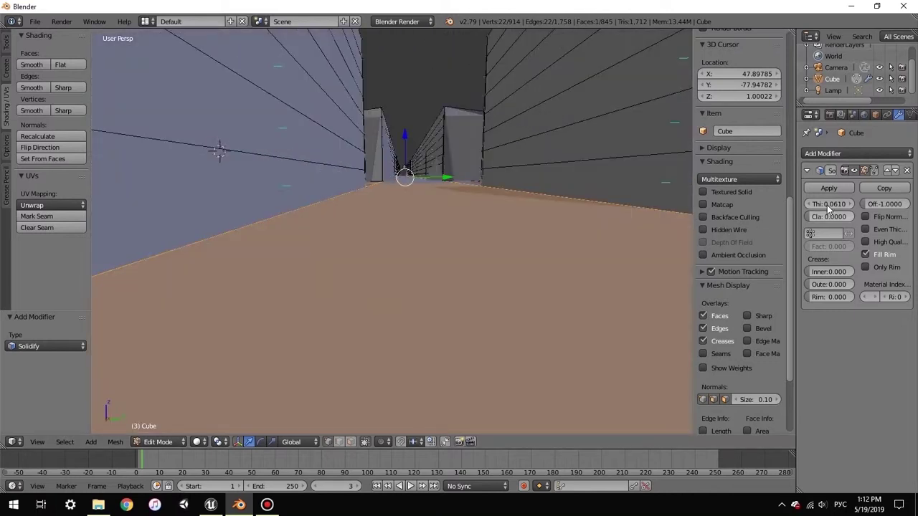
Set the Solidify thickness to 0.0100, switch to Object Mode and apply the modifier to the slab
left_click_drag(829, 204, 827, 204)
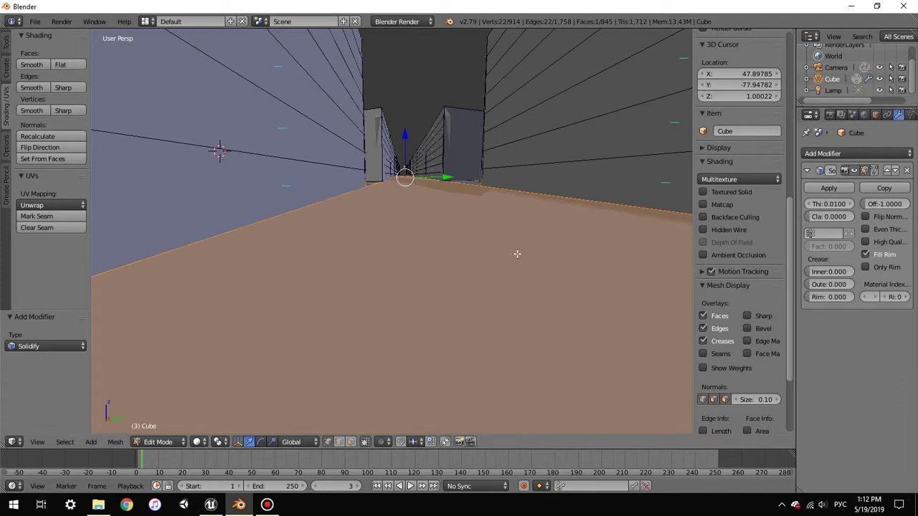
scroll(495, 254, "down", 6)
scroll(414, 191, "up", 7)
middle_click_drag(430, 180, 418, 207)
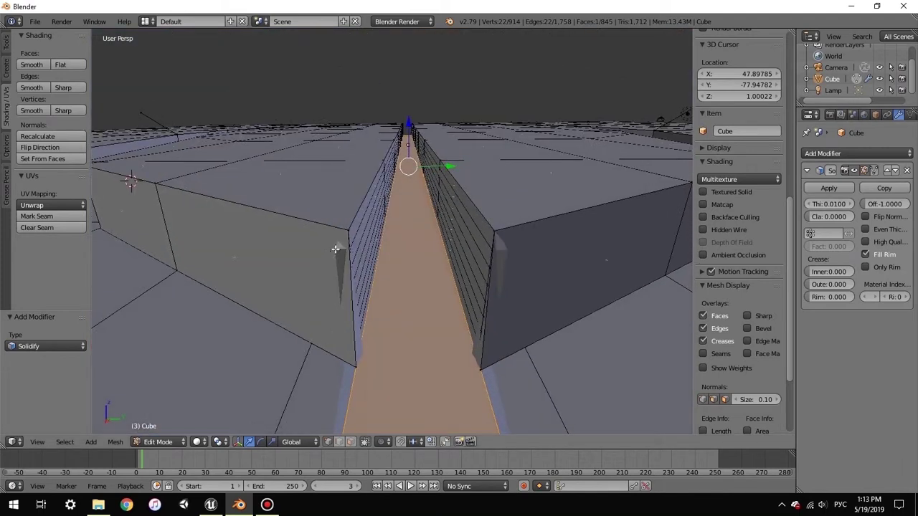
right_click(334, 249)
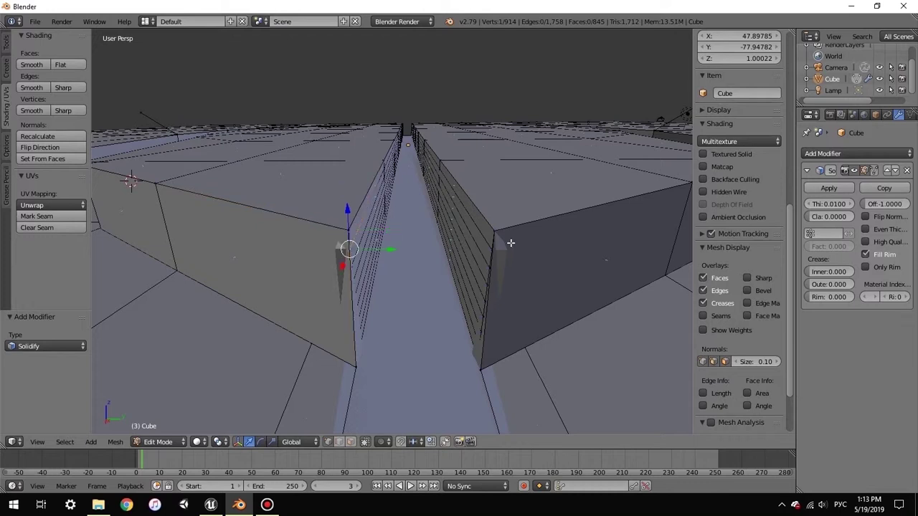
scroll(512, 282, "down", 5)
scroll(482, 282, "up", 4)
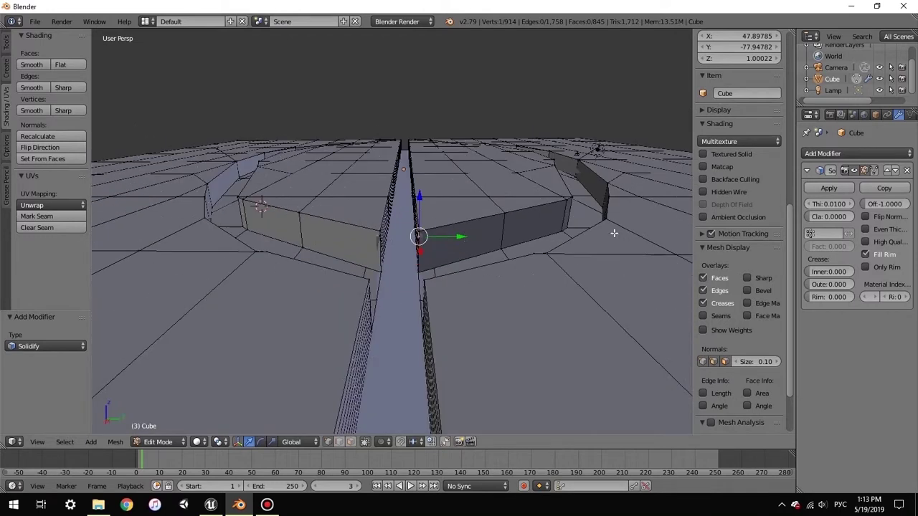
key("Tab")
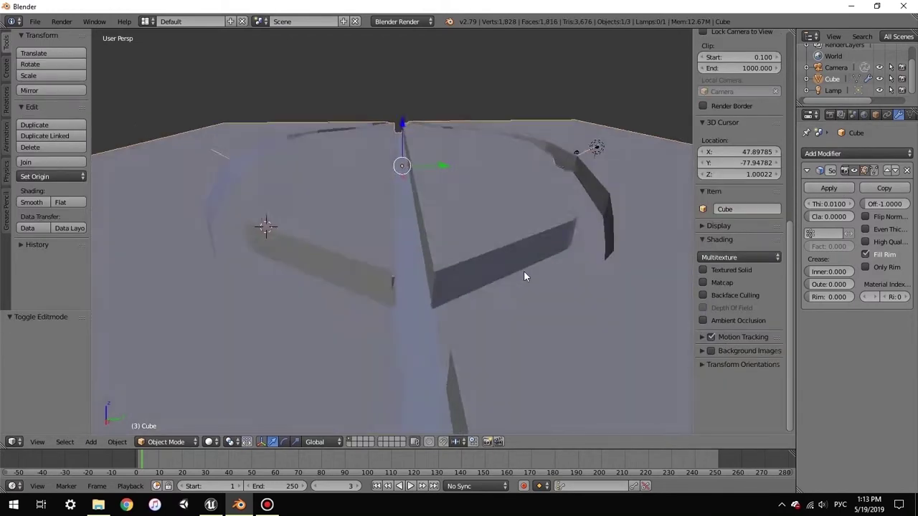
scroll(523, 276, "down", 4)
left_click(829, 188)
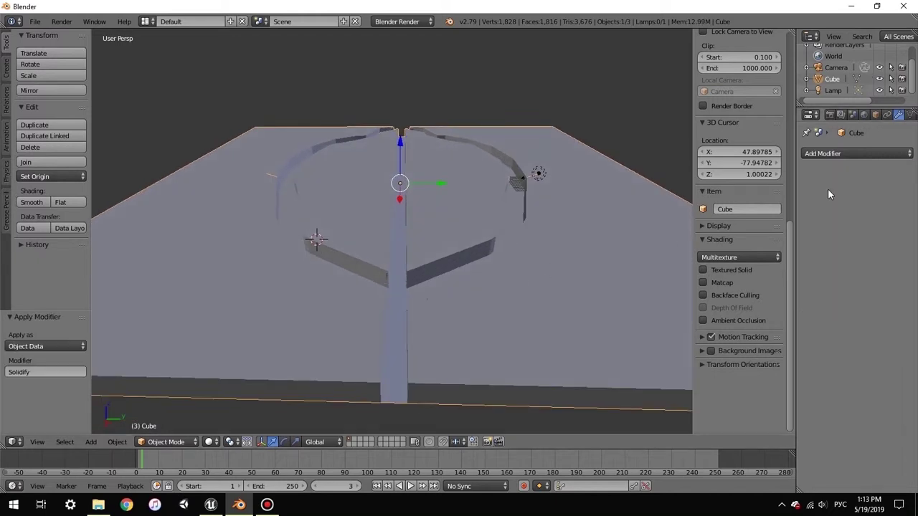
Inspect the thickened channel and central gap, and move the slab about 55.3 units along the Y axis
scroll(413, 256, "up", 8)
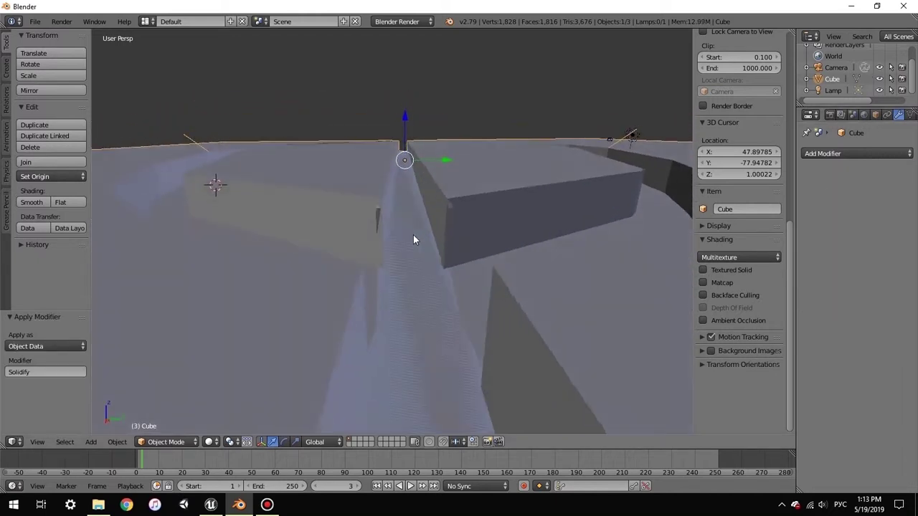
mouse_move(412, 229)
middle_mouse_down()
mouse_move(422, 256)
mouse_move(419, 302)
mouse_move(381, 312)
mouse_move(291, 277)
mouse_move(272, 254)
mouse_move(272, 244)
mouse_move(434, 236)
mouse_move(449, 252)
mouse_move(413, 240)
mouse_move(421, 231)
mouse_move(416, 296)
mouse_move(410, 269)
mouse_move(418, 234)
middle_mouse_up()
scroll(413, 240, "down", 6)
scroll(419, 230, "down", 3)
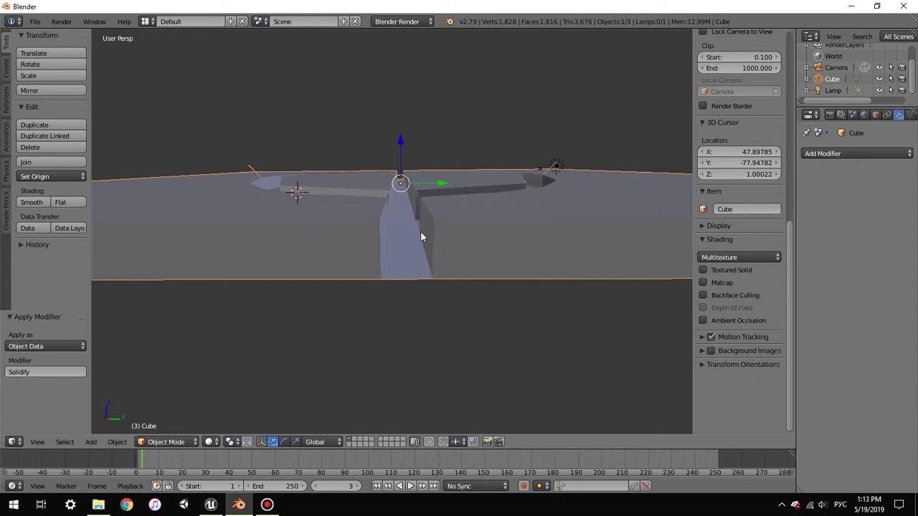
scroll(420, 231, "down", 2)
middle_click_drag(481, 231, 483, 281)
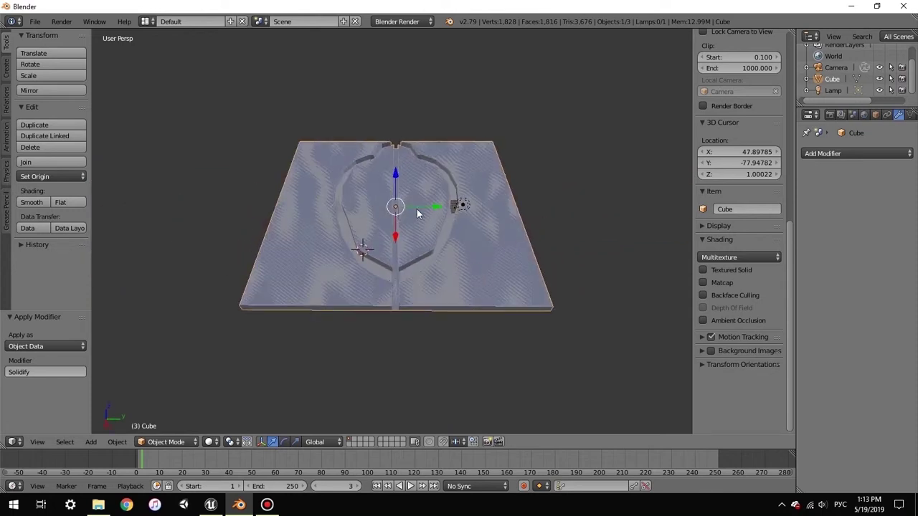
left_click_drag(440, 209, 502, 215)
Raise the slab about 4.85 units along the Z axis and check its underside and edges
middle_click_drag(502, 215, 392, 175)
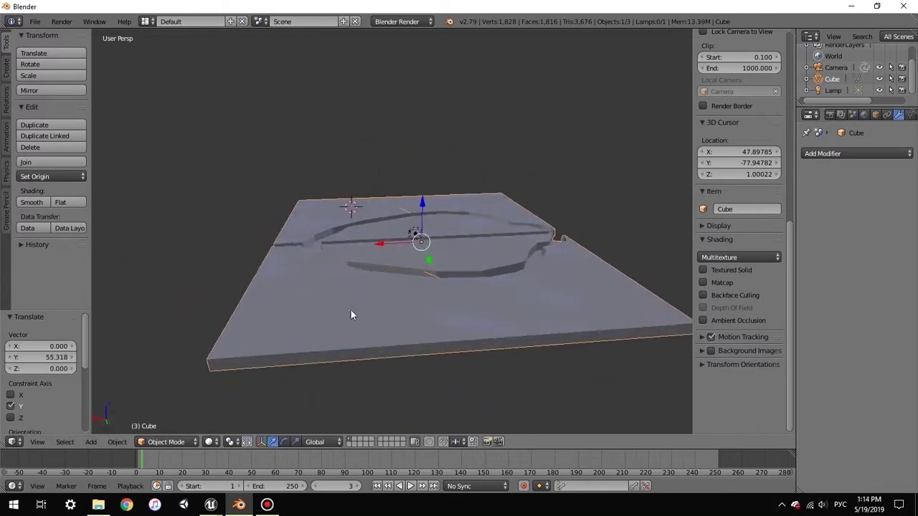
middle_click_drag(418, 257, 515, 244)
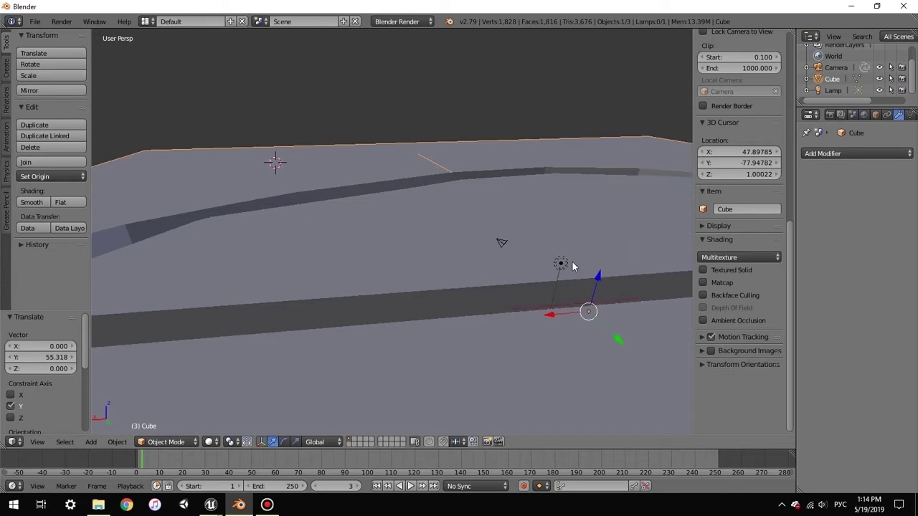
left_click_drag(600, 278, 550, 235)
middle_click_drag(522, 226, 129, 364)
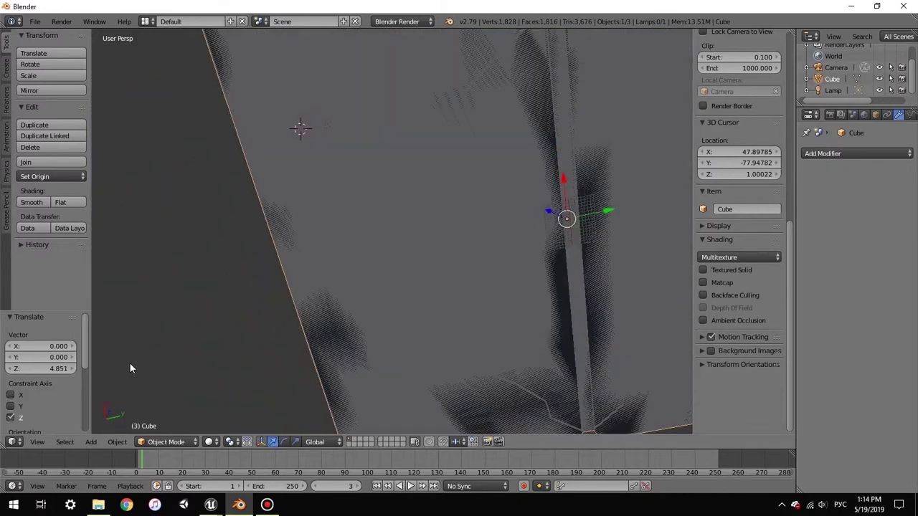
middle_click_drag(593, 86, 416, 346)
scroll(559, 172, "up", 3)
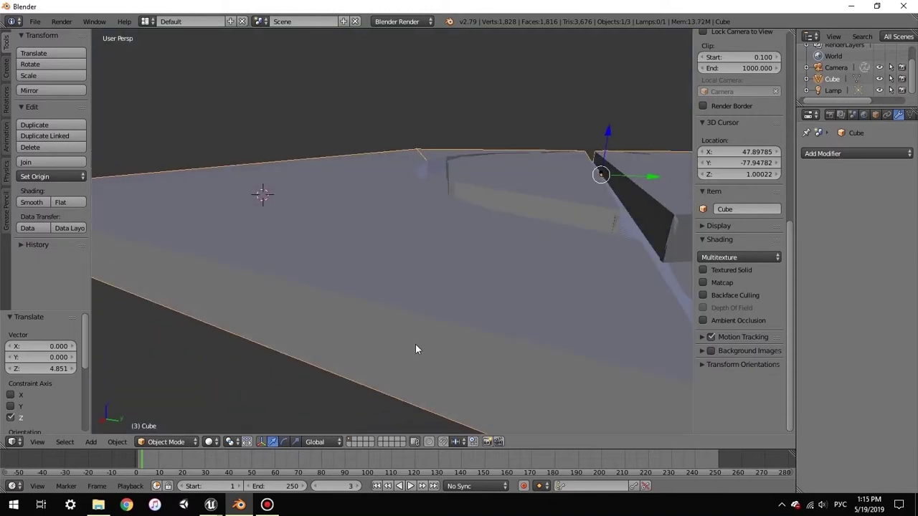
Switch the slab to Edit Mode and allow selection of vertices hidden behind its faces near the gap
scroll(440, 330, "down", 5)
scroll(492, 299, "up", 6)
middle_click_drag(499, 270, 494, 311)
key("Tab")
scroll(494, 311, "up", 8)
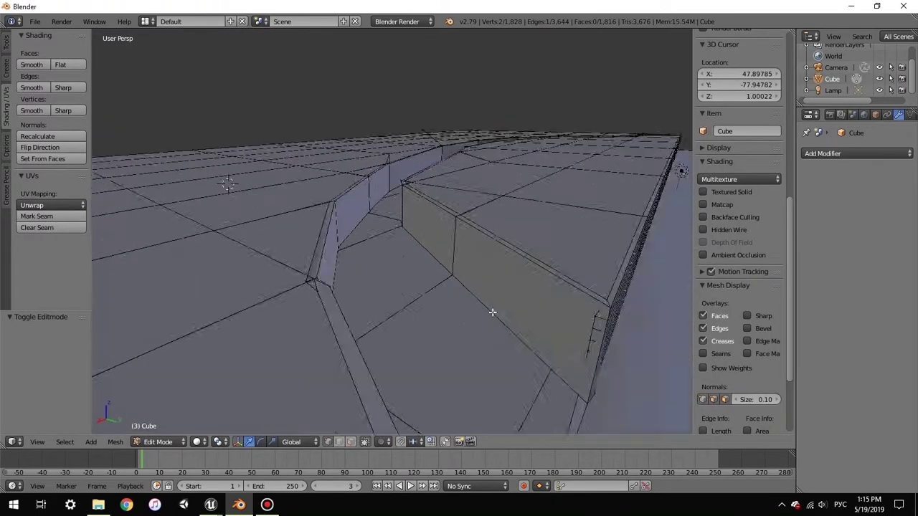
scroll(495, 310, "down", 6)
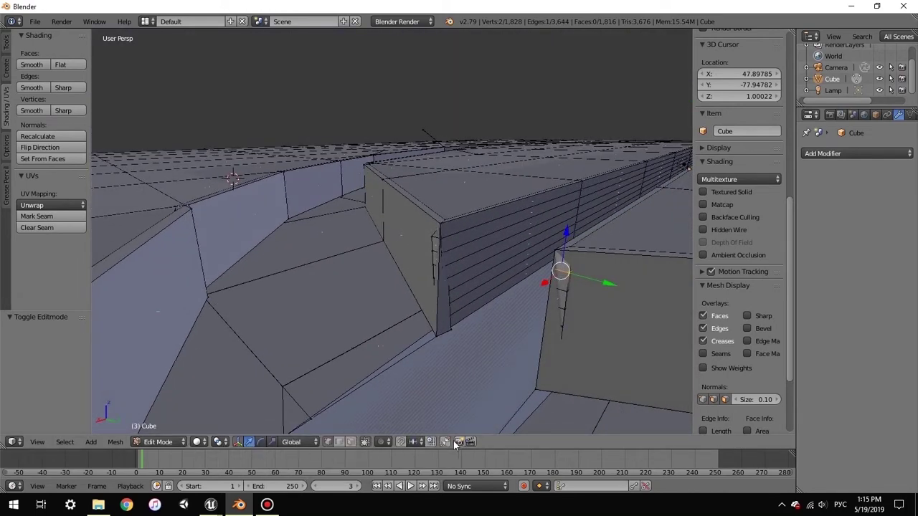
left_click(365, 442)
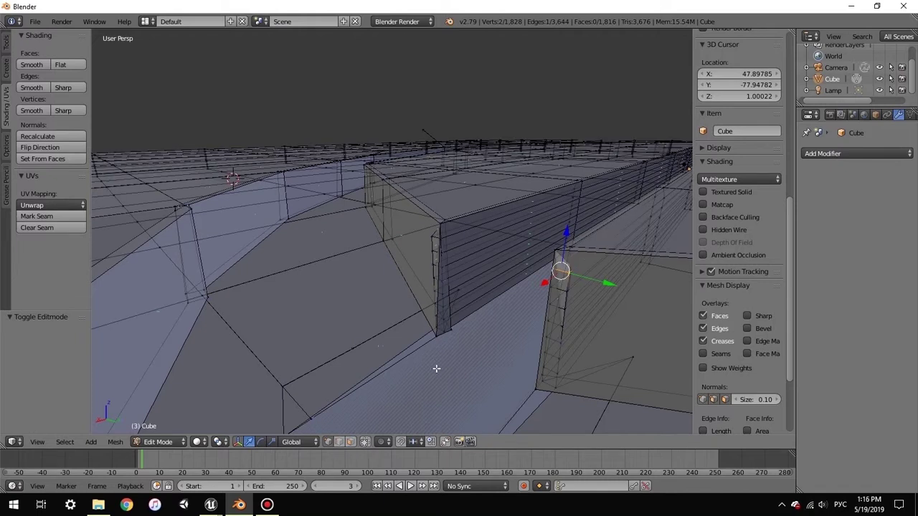
Move the bottom vertex at the inner block's corner, where the channel meets the central gap, 0.500 along Y
scroll(457, 330, "up", 1)
middle_click_drag(456, 330, 374, 337)
scroll(454, 332, "down", 1)
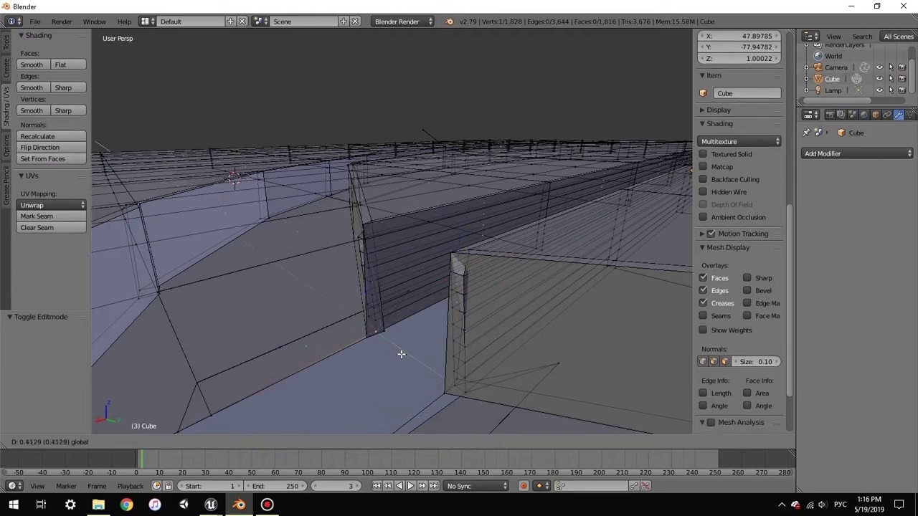
left_click_drag(401, 354, 401, 355)
middle_click_drag(395, 352, 400, 350, "shift")
scroll(400, 350, "down", 1)
scroll(402, 350, "up", 3)
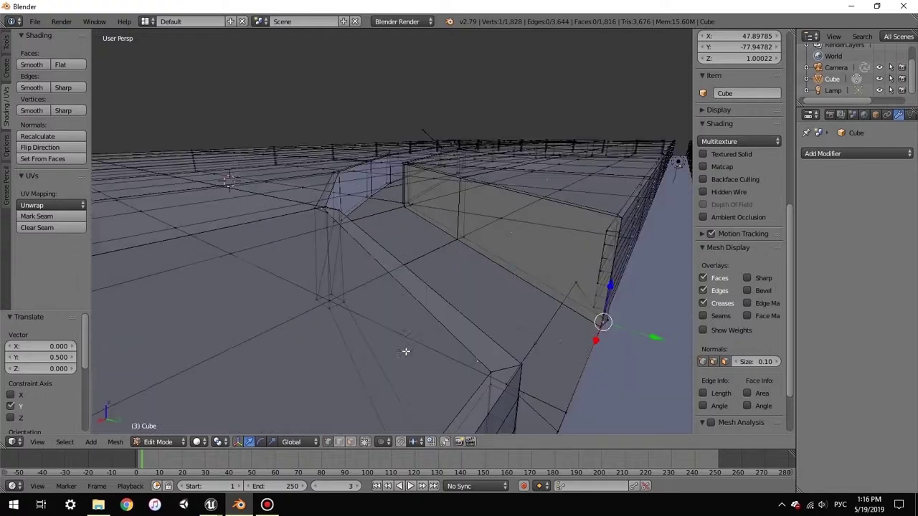
Move the bottom vertex at the outer channel corner of the same half 0.471 along Y
scroll(473, 363, "up", 5)
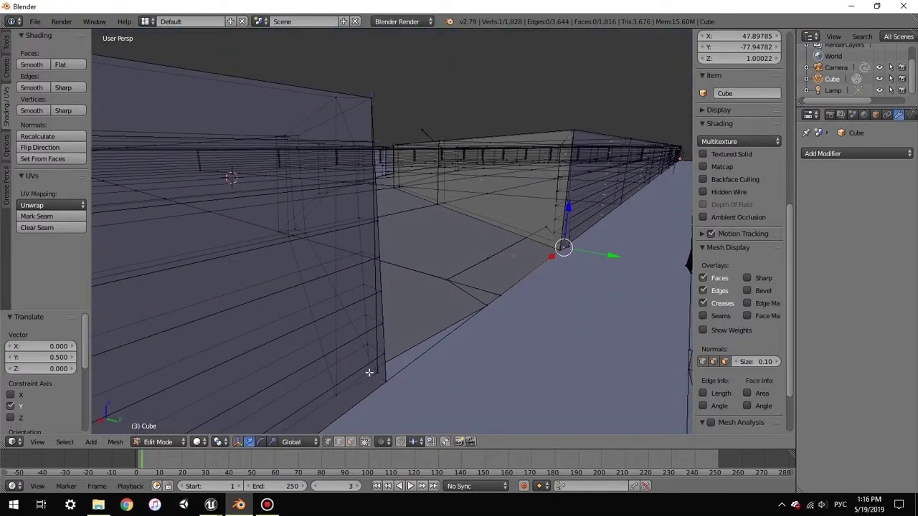
left_click(416, 395)
scroll(581, 352, "down", 3)
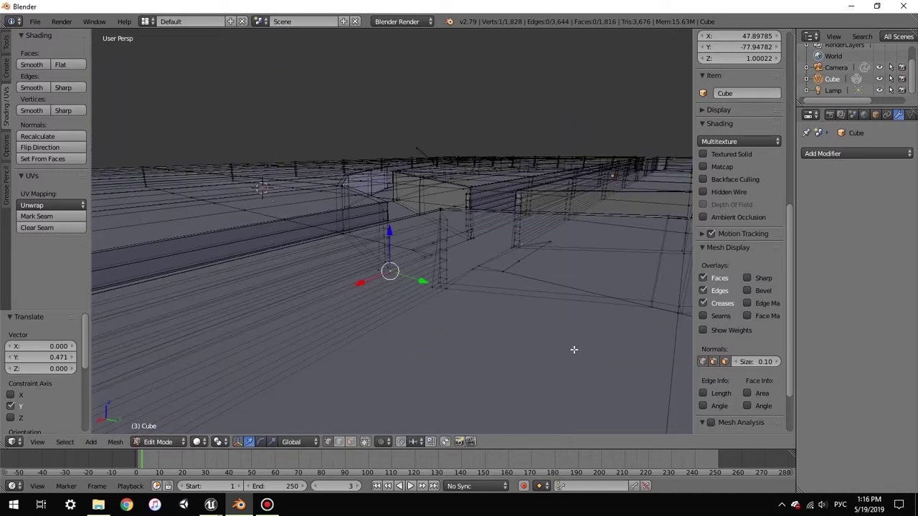
middle_click_drag(574, 350, 571, 359)
Move the two matching bottom corner vertices of the opposite half -0.478 and -0.484 along Y
middle_click_drag(517, 366, 443, 372)
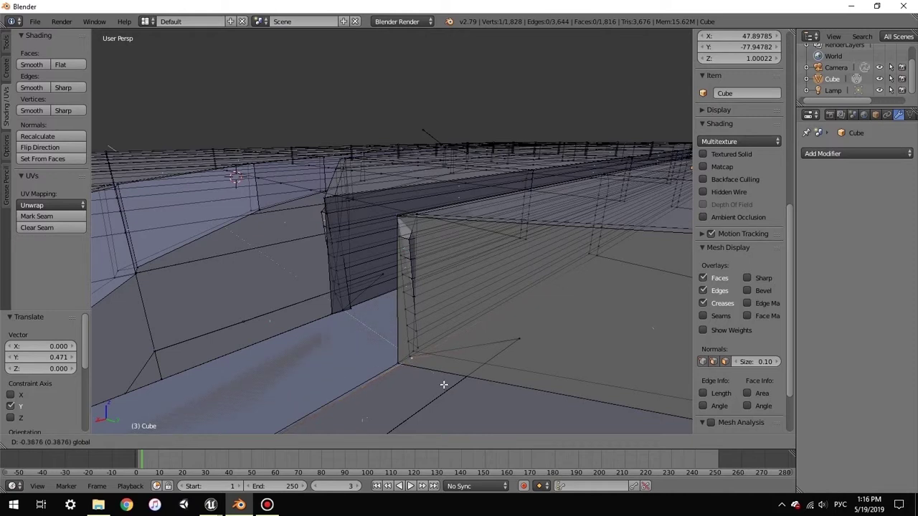
middle_click_drag(432, 373, 462, 368)
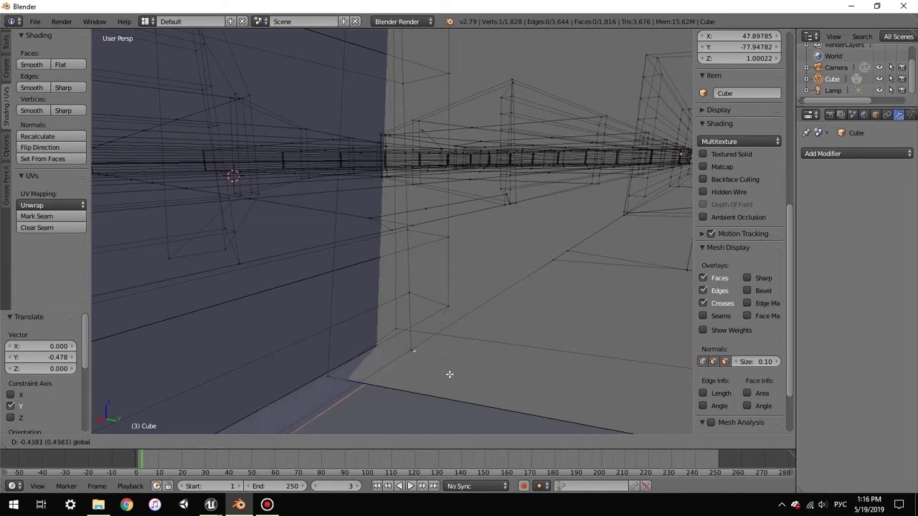
mouse_move(479, 310)
middle_mouse_down()
mouse_move(485, 330)
mouse_move(480, 320)
middle_mouse_up()
scroll(480, 320, "down", 1)
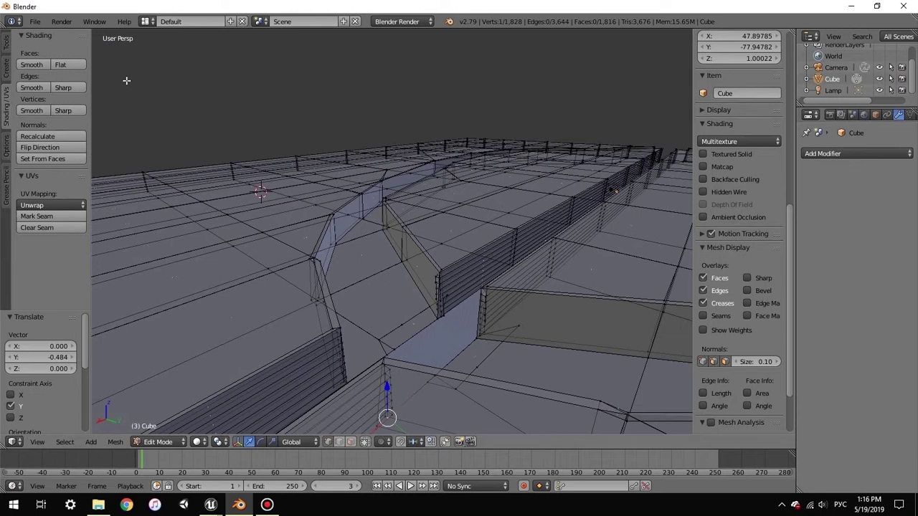
Export the model as FBX to the Models folder, overwriting ThreePathsModel.fbx
left_click(35, 21)
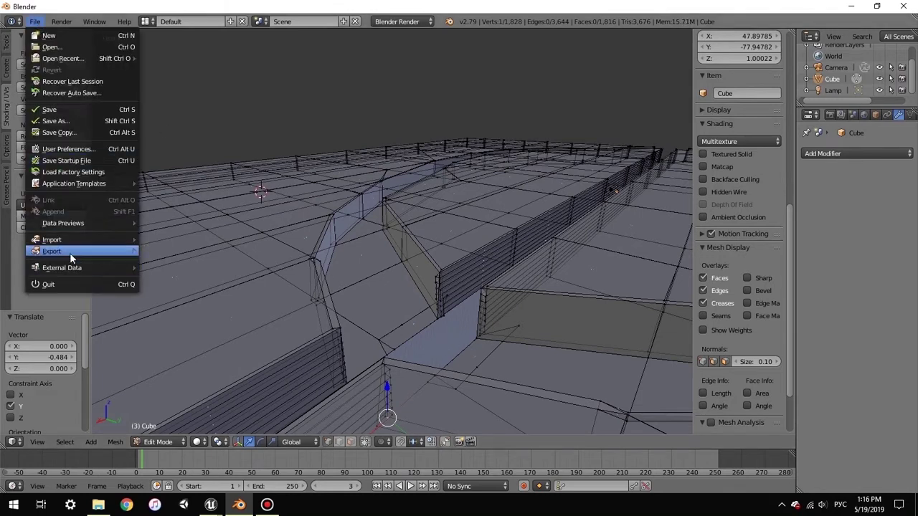
mouse_move(70, 257)
left_click(183, 284)
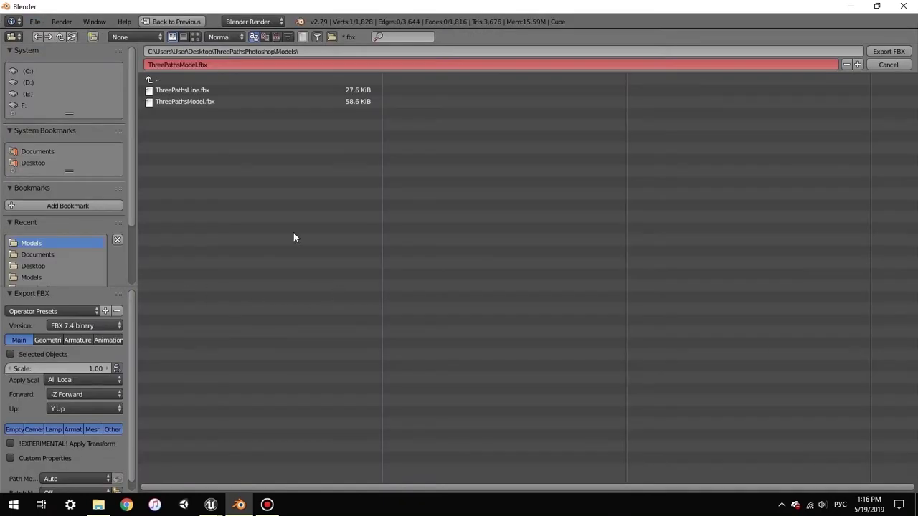
left_click(888, 53)
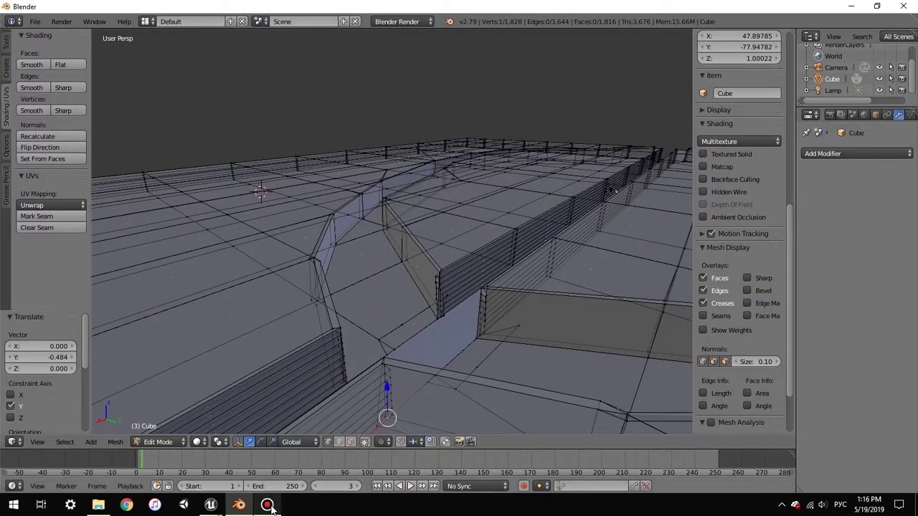
Switch to the RunnerYoutube project in Unreal Editor and import ThreePathsModel.fbx into the Models folder, overwriting the existing asset
mouse_move(210, 507)
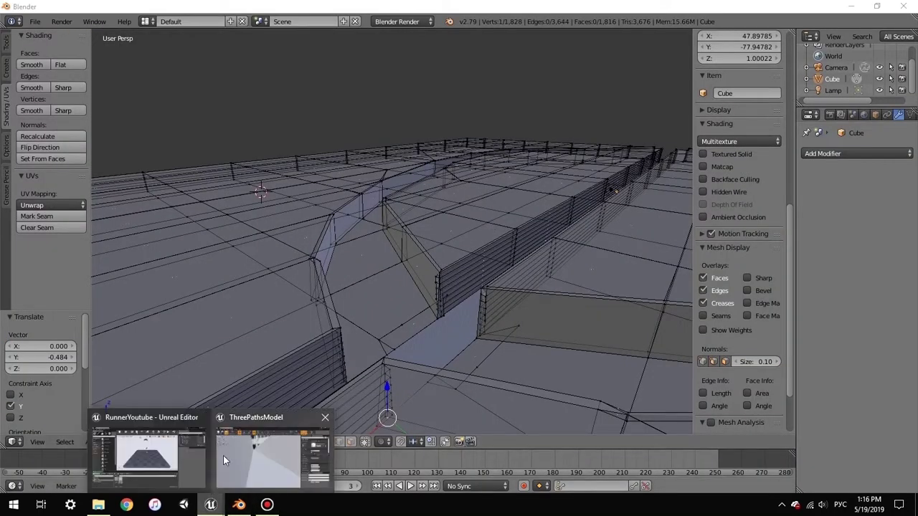
left_click(181, 449)
left_click(904, 5)
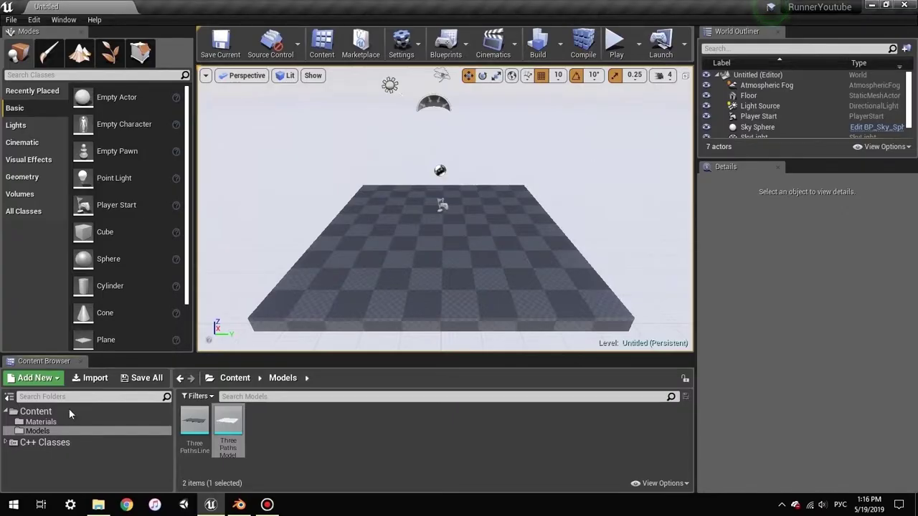
left_click(95, 379)
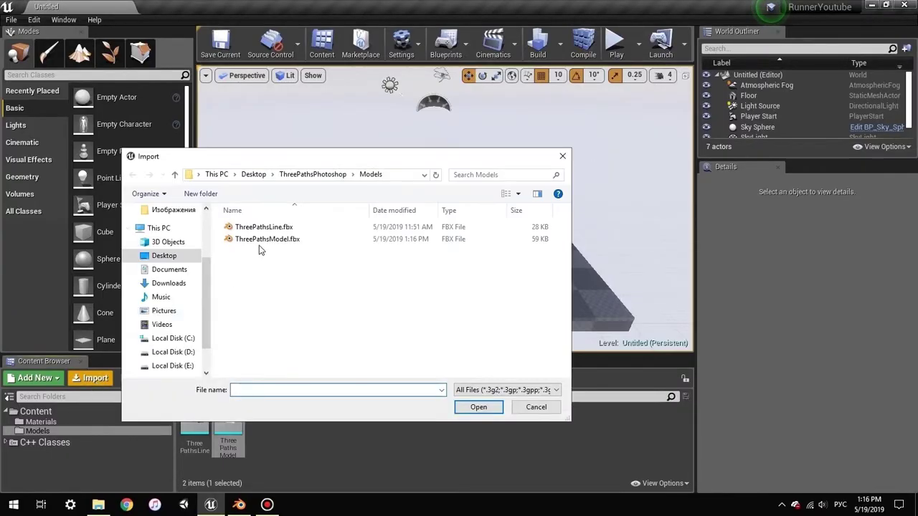
left_click(478, 408)
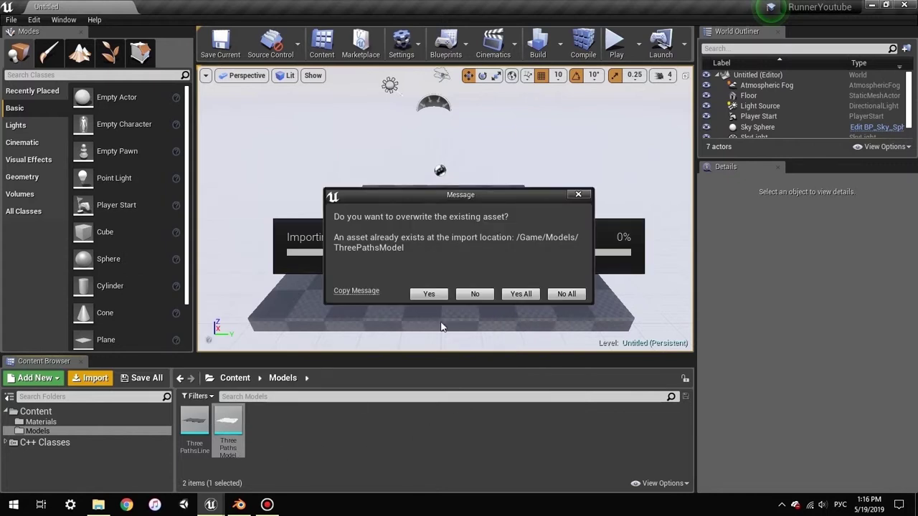
left_click(429, 294)
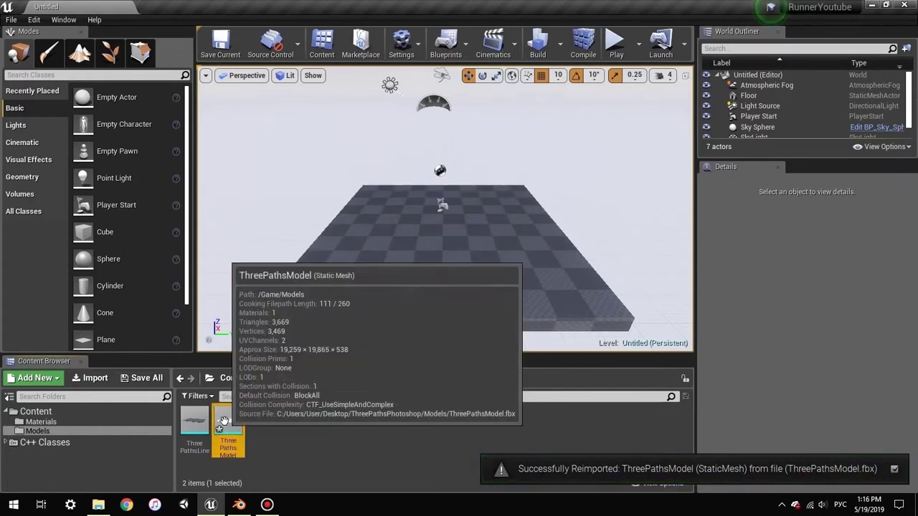
Open the ThreePathsModel static mesh and examine its channel and central gap up close and from above
double_click(228, 427)
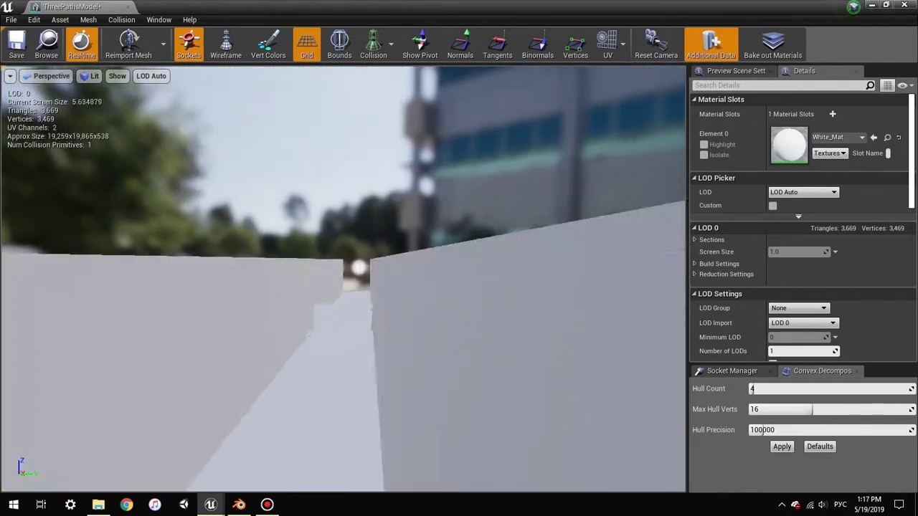
right_click_drag(345, 279, 452, 358)
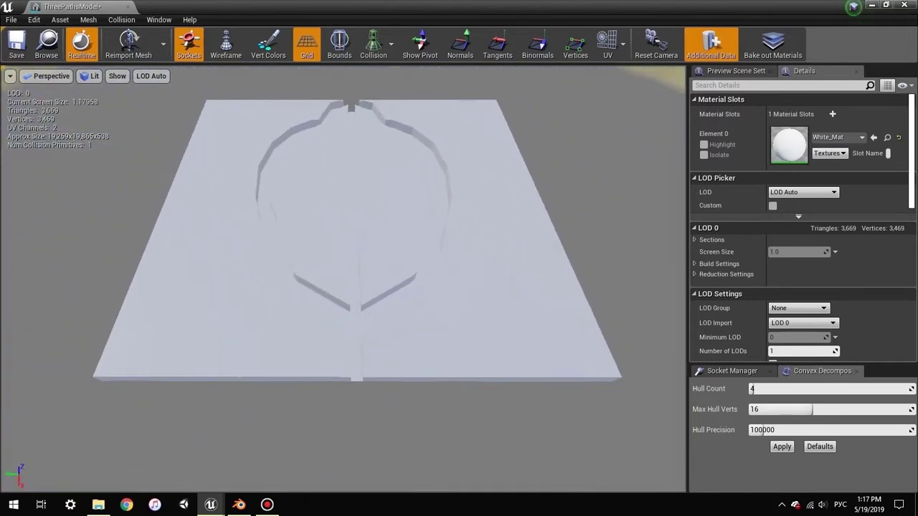